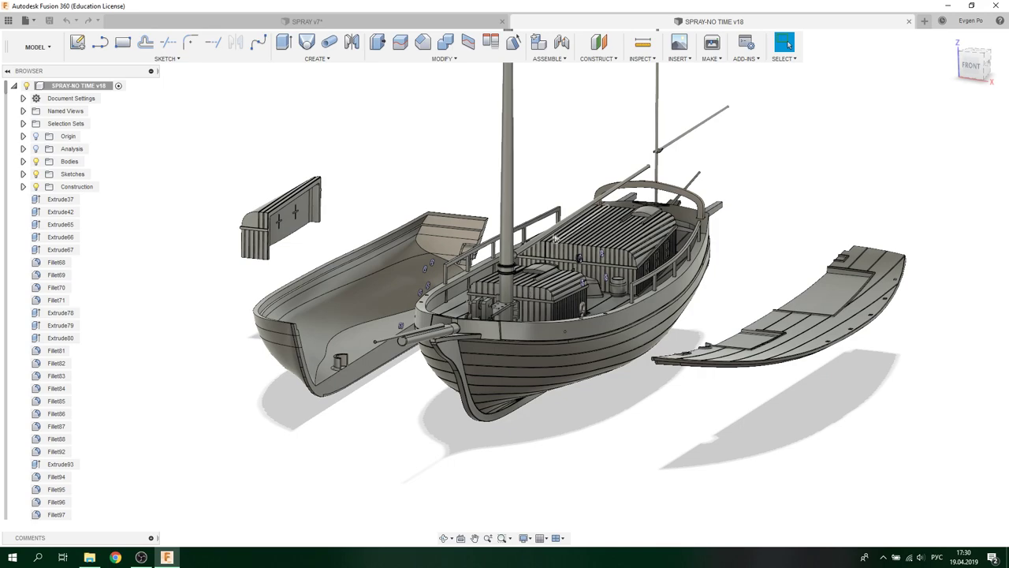
# Leave the finished SPRAY-NO TIME boat and show the bare SPRAY v7 hull from the side.
pyautogui.moveTo(590, 261)
pyautogui.keyDown('shift'); pyautogui.mouseDown(button='middle')
pyautogui.moveTo(716, 66)
pyautogui.moveTo(788, 45)
pyautogui.mouseUp(button='middle'); pyautogui.keyUp('shift')
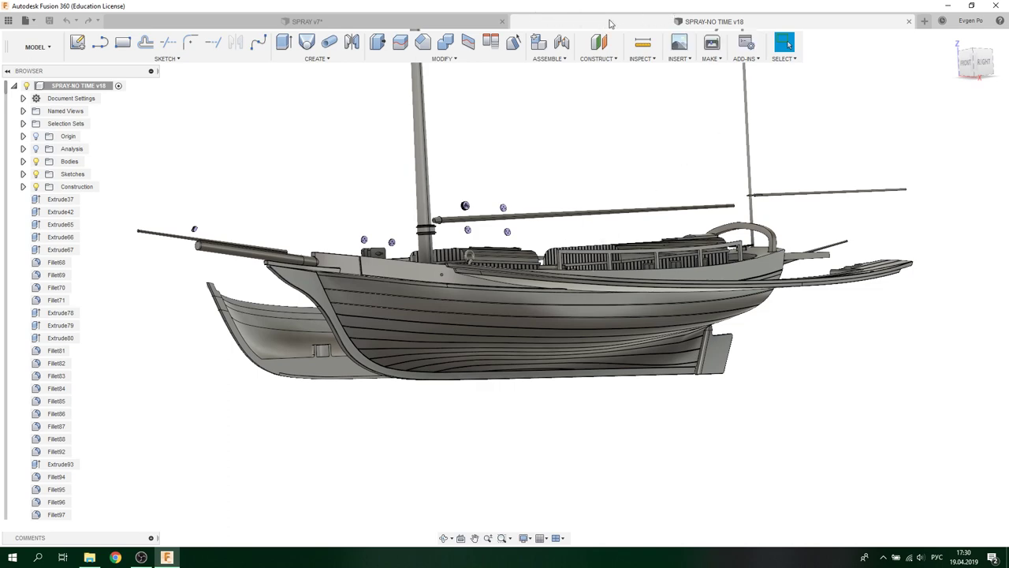
pyautogui.click(453, 22)
pyautogui.keyDown('shift'); pyautogui.moveTo(613, 273); pyautogui.dragTo(337, 309, button='middle'); pyautogui.keyUp('shift')
pyautogui.scroll(3, 591, 281)
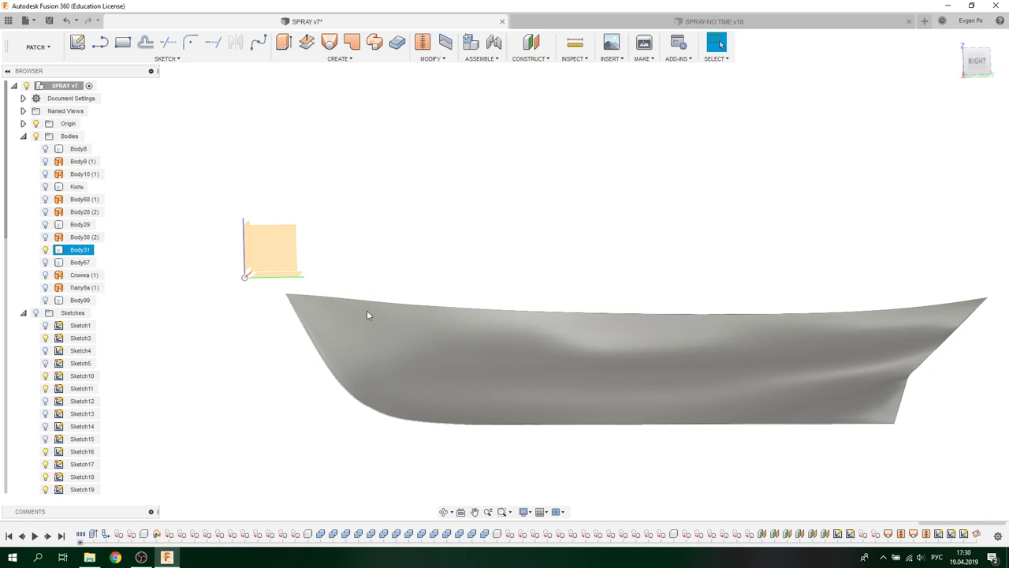
pyautogui.click(379, 298)
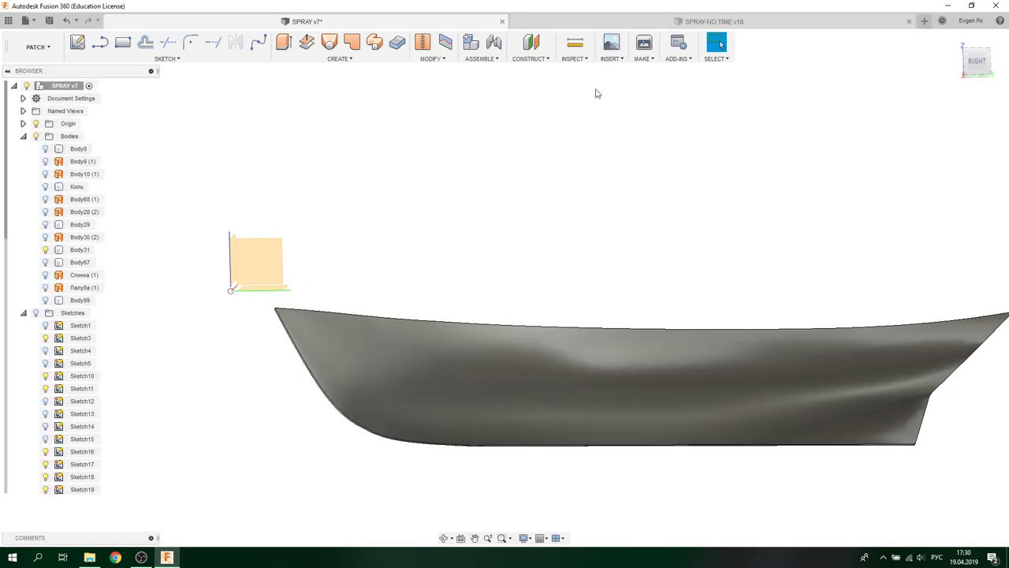
pyautogui.click(662, 20)
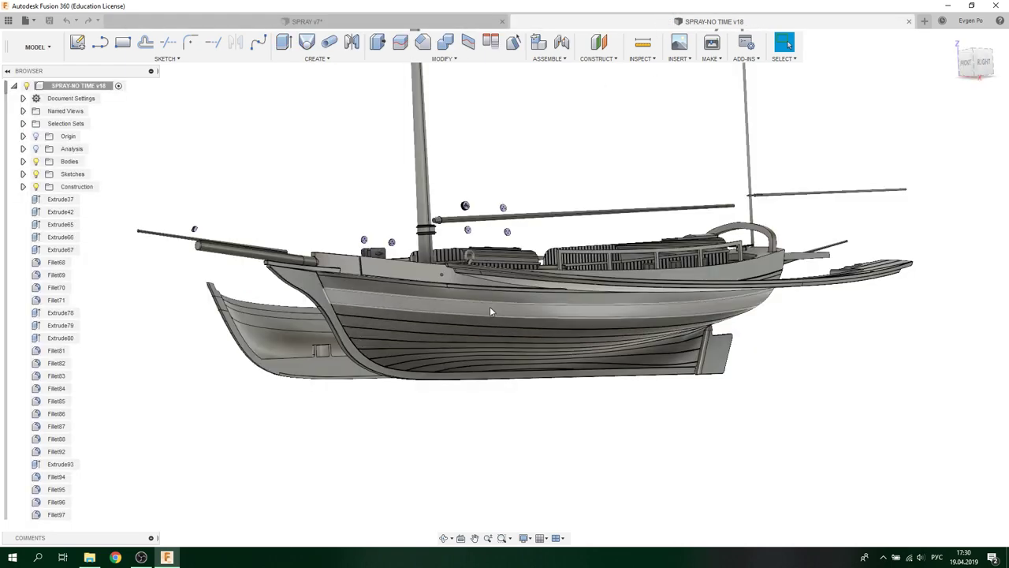
pyautogui.scroll(3, 489, 306)
pyautogui.moveTo(511, 293)
pyautogui.keyDown('shift'); pyautogui.mouseDown(button='middle')
pyautogui.moveTo(490, 265)
pyautogui.moveTo(501, 295)
pyautogui.mouseUp(button='middle'); pyautogui.keyUp('shift')
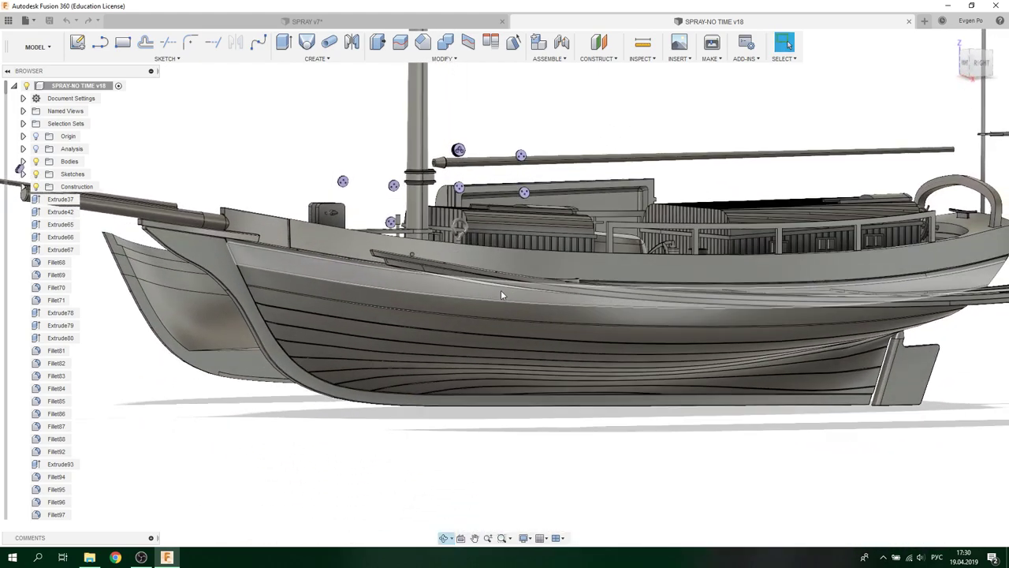
pyautogui.click(401, 23)
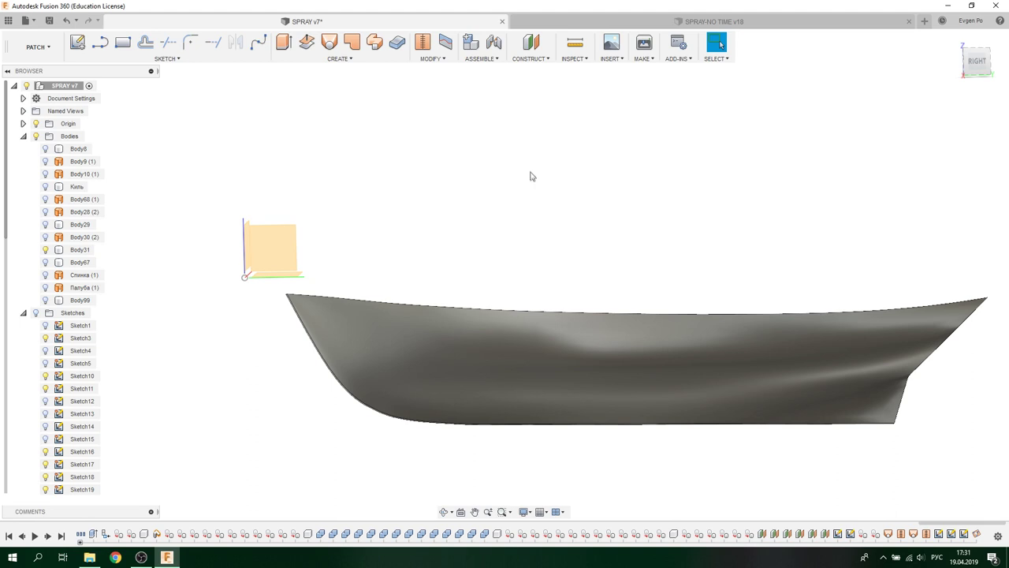
pyautogui.scroll(-1, 476, 196)
pyautogui.keyDown('shift'); pyautogui.moveTo(477, 196); pyautogui.dragTo(500, 199, button='middle'); pyautogui.keyUp('shift')
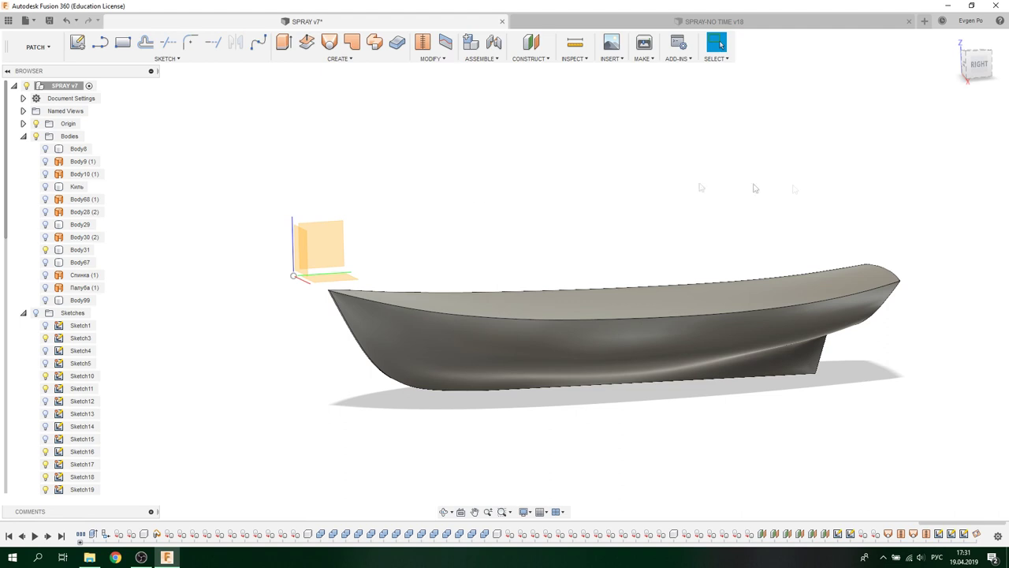
pyautogui.click(978, 66)
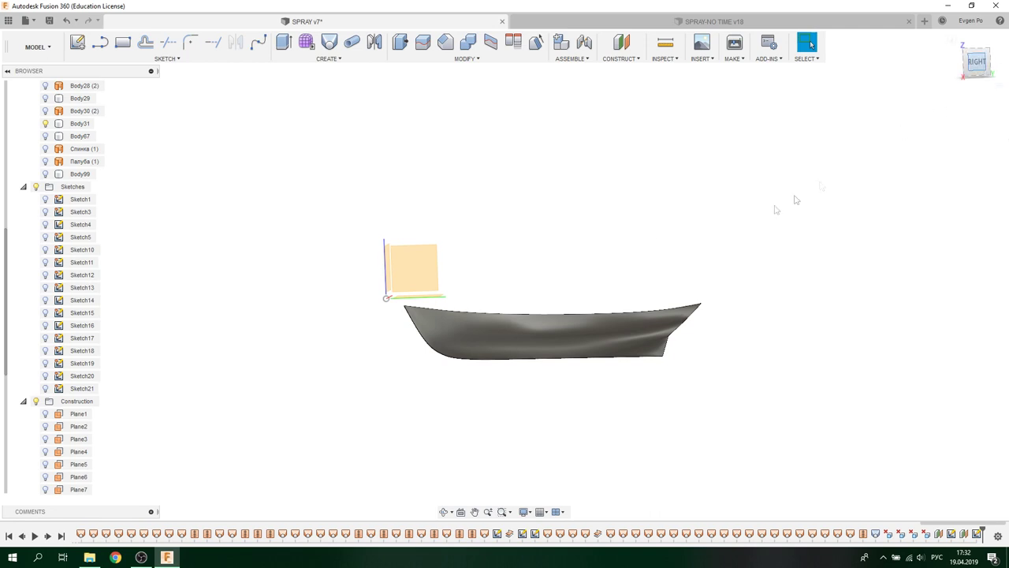
# Create Plane10, offset 120 mm downward from the YZ plane below the hull.
pyautogui.keyDown('shift'); pyautogui.moveTo(513, 216); pyautogui.dragTo(587, 79, button='middle'); pyautogui.keyUp('shift')
pyautogui.click(617, 59)
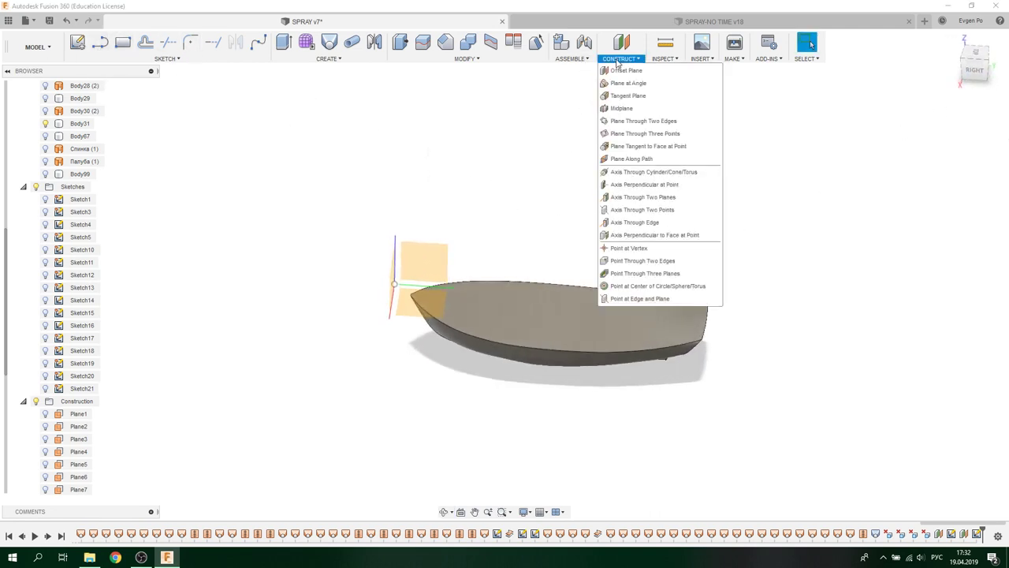
pyautogui.click(623, 68)
pyautogui.click(421, 259)
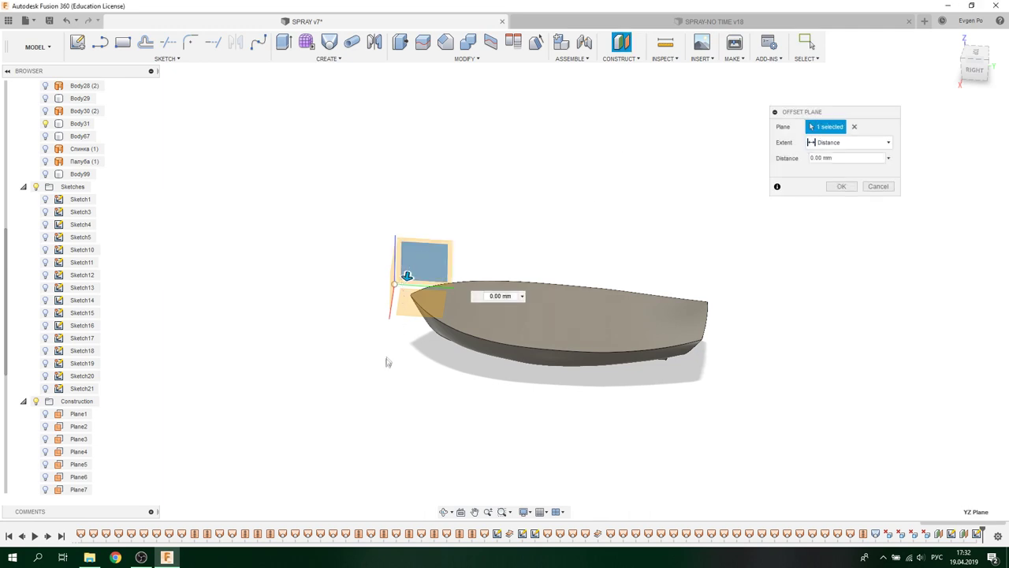
pyautogui.moveTo(407, 276); pyautogui.dragTo(390, 370)
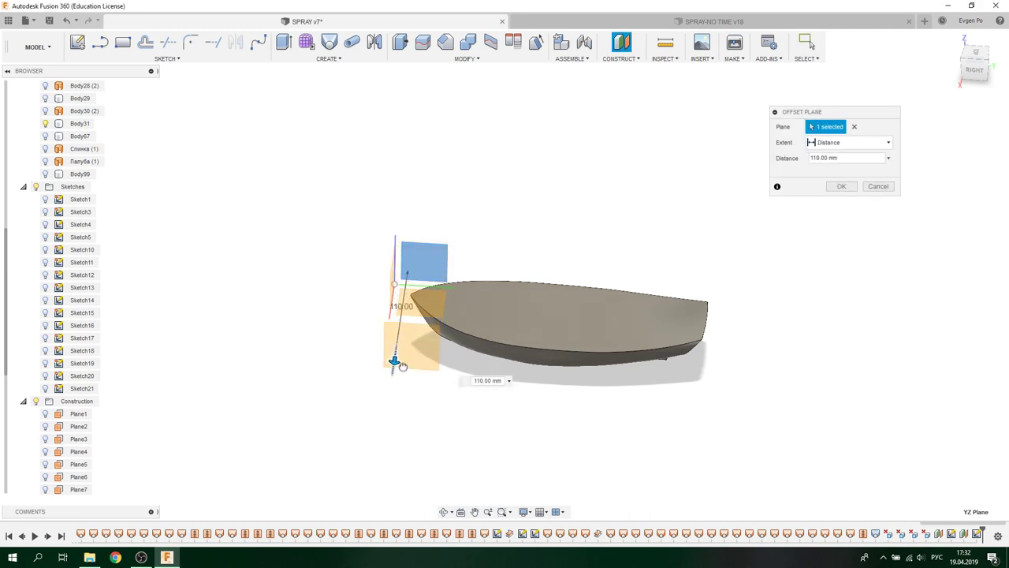
pyautogui.keyDown('shift'); pyautogui.moveTo(468, 261); pyautogui.dragTo(468, 288, button='middle'); pyautogui.keyUp('shift')
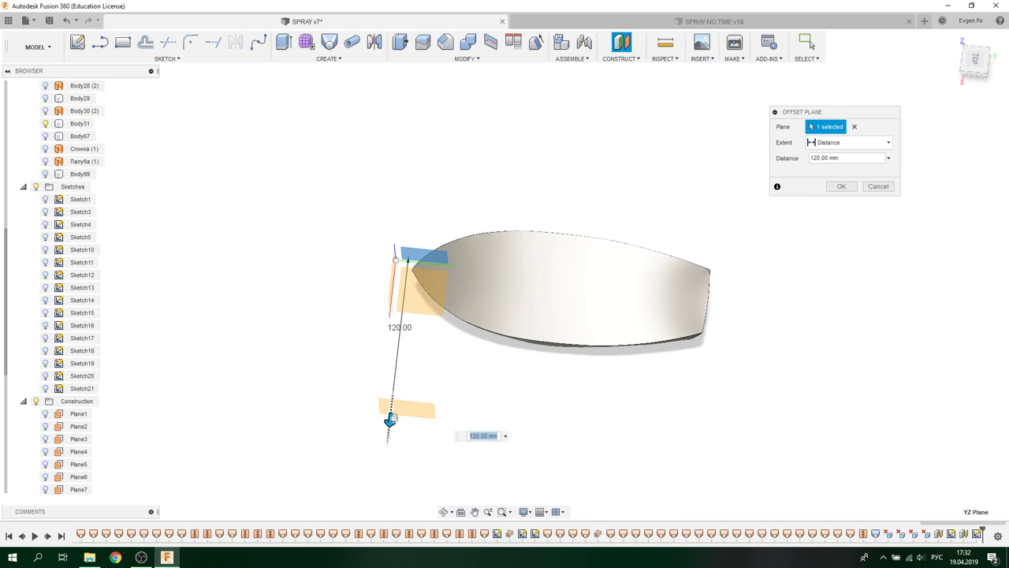
pyautogui.moveTo(389, 420); pyautogui.dragTo(394, 382)
pyautogui.click(830, 187)
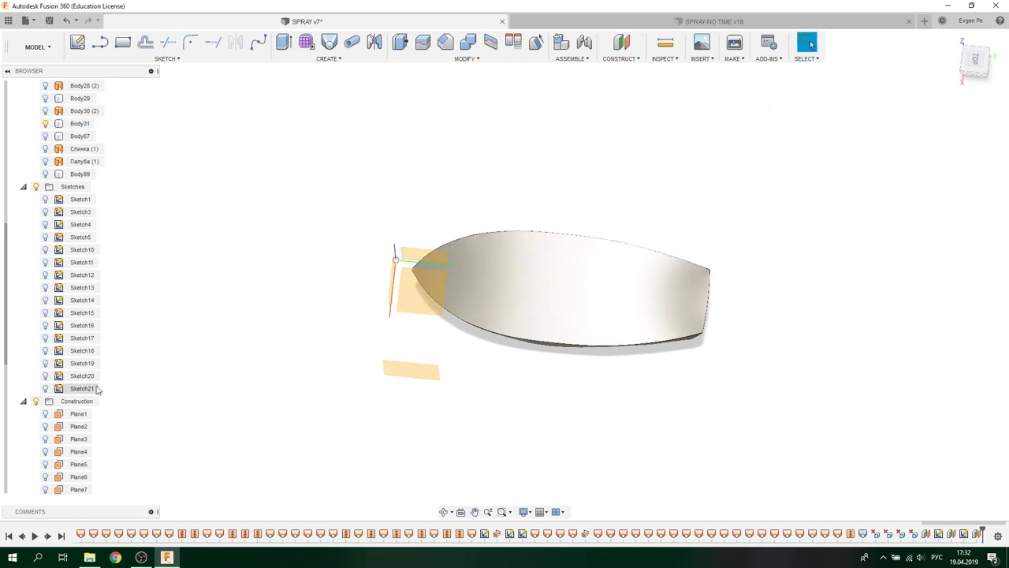
pyautogui.scroll(-3, 95, 391)
pyautogui.click(78, 42)
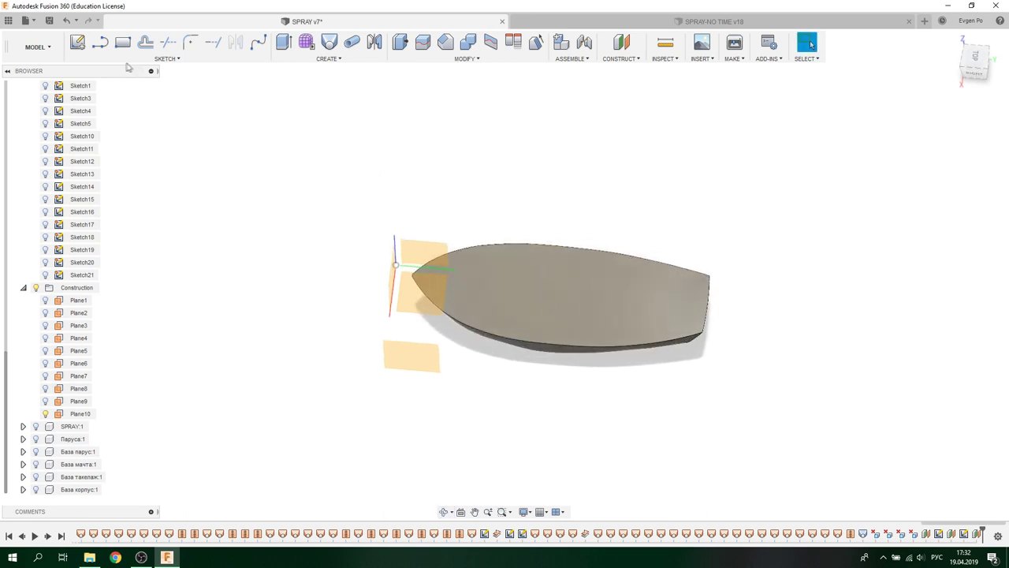
# Start Sketch22 on Plane10.
pyautogui.click(408, 359)
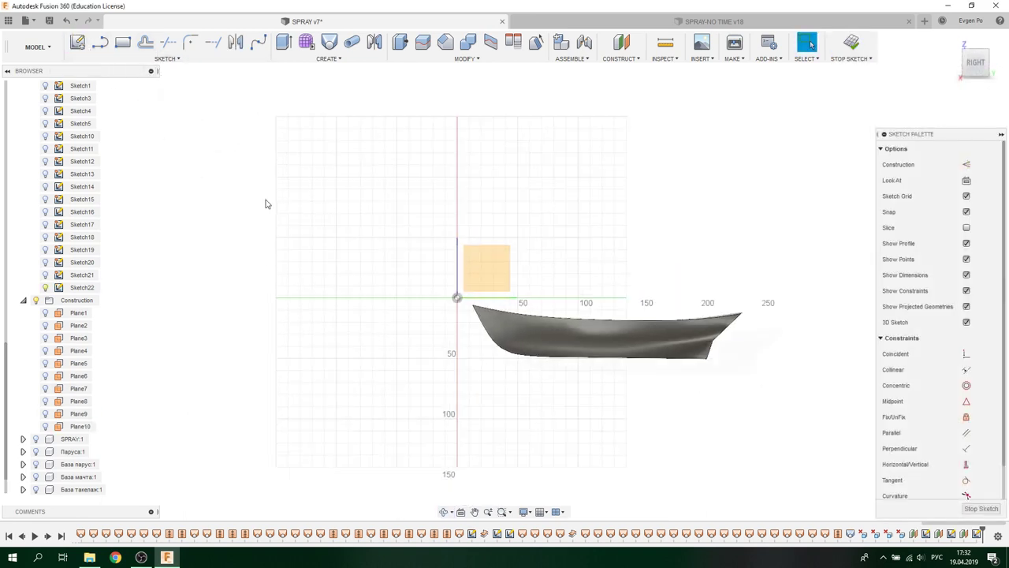
pyautogui.scroll(3, 712, 323)
pyautogui.scroll(2, 722, 322)
pyautogui.scroll(2, 749, 315)
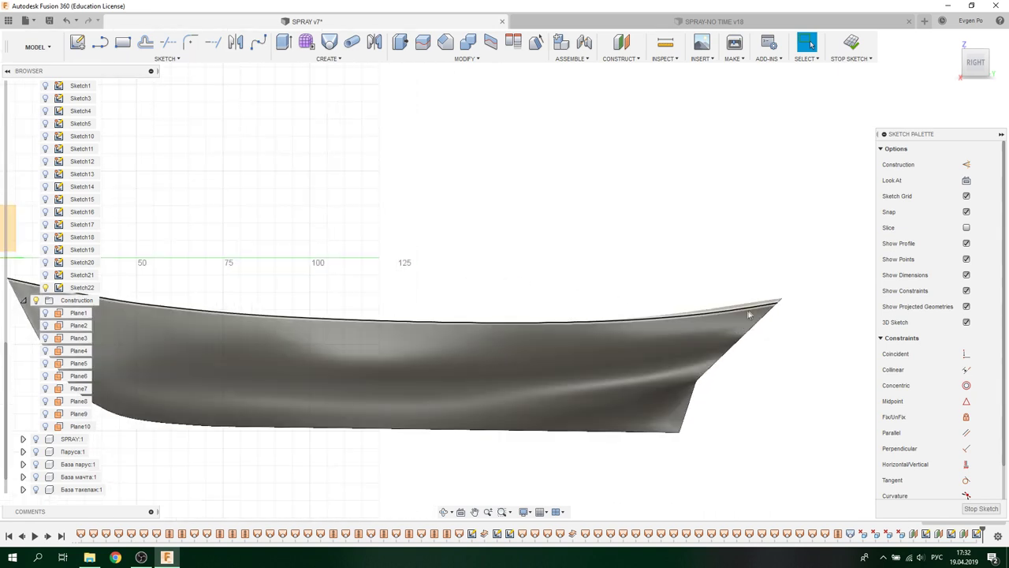
# Project the hull body's outline into Sketch22 as sketch curves.
pyautogui.click(187, 60)
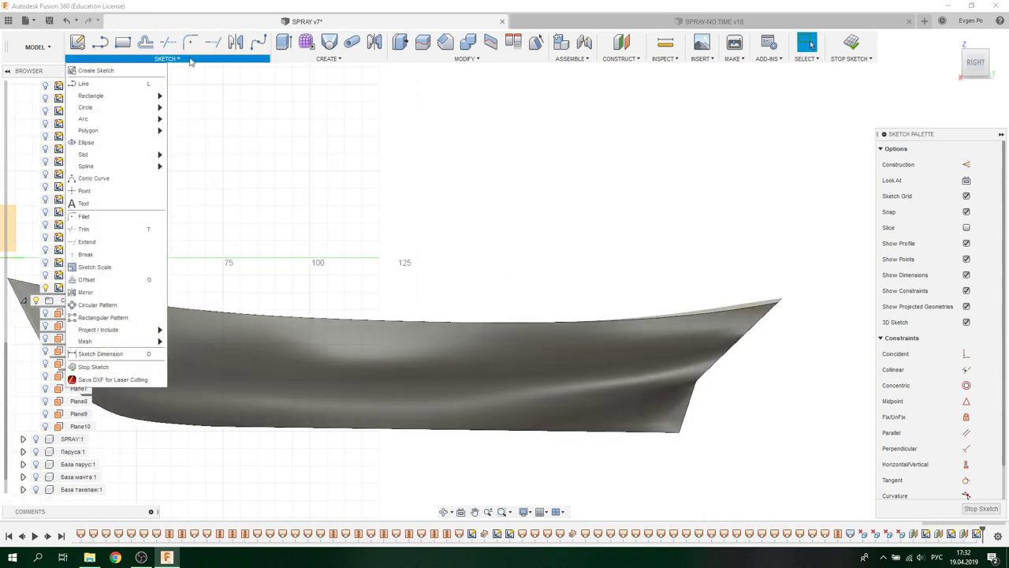
pyautogui.moveTo(98, 329)
pyautogui.click(184, 332)
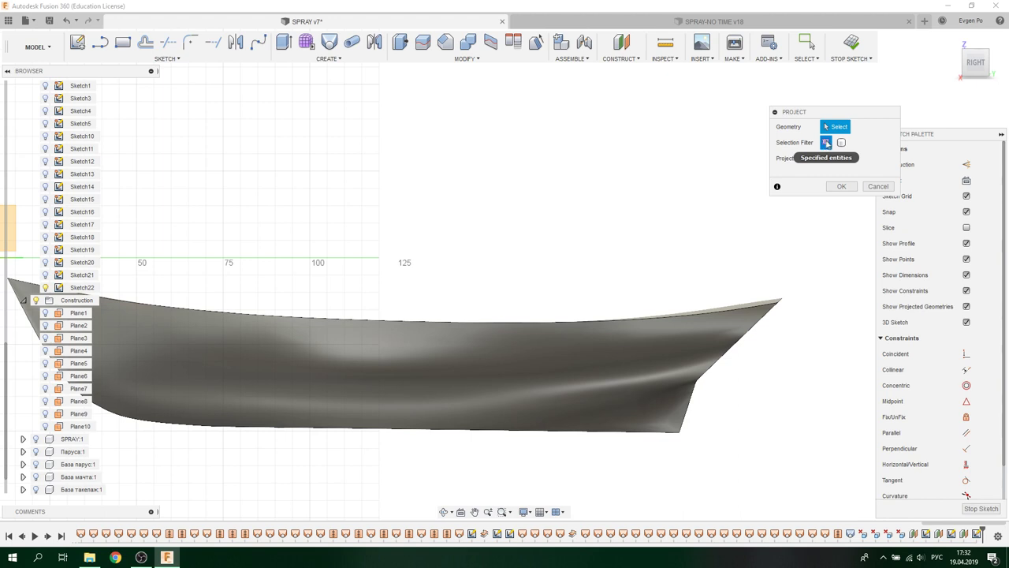
pyautogui.click(653, 345)
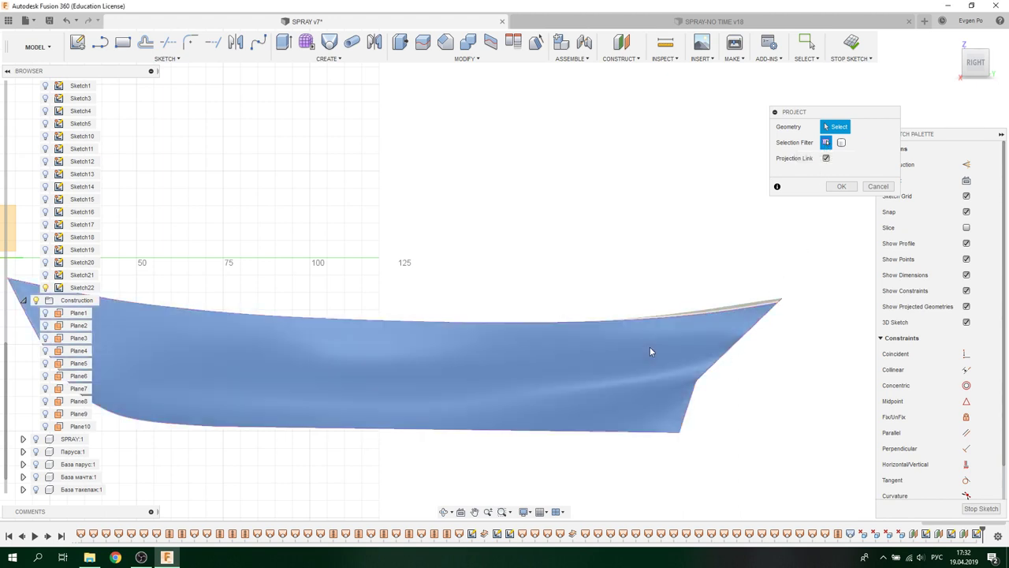
pyautogui.click(841, 186)
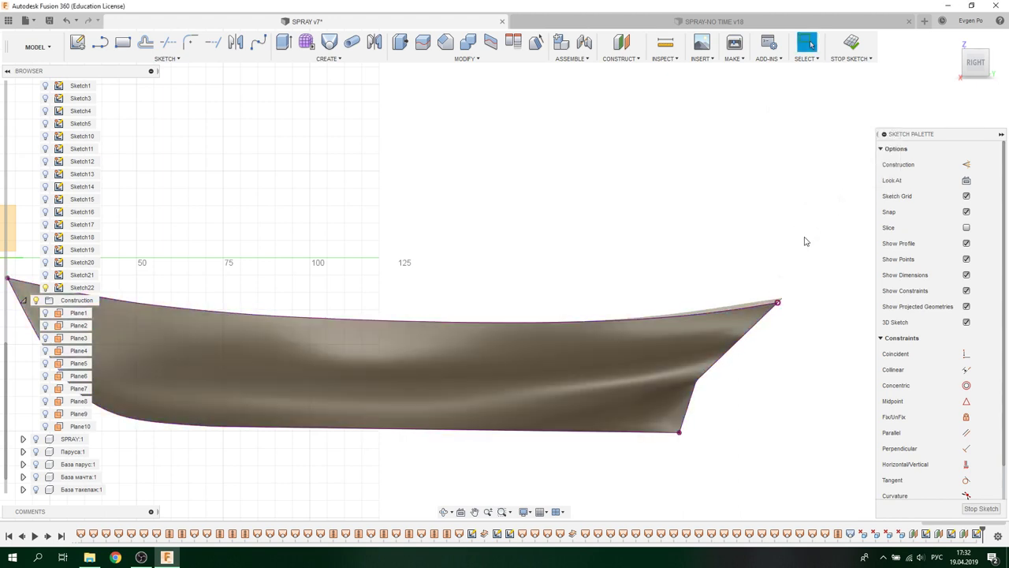
pyautogui.scroll(-2, 806, 243)
pyautogui.scroll(-1, 806, 242)
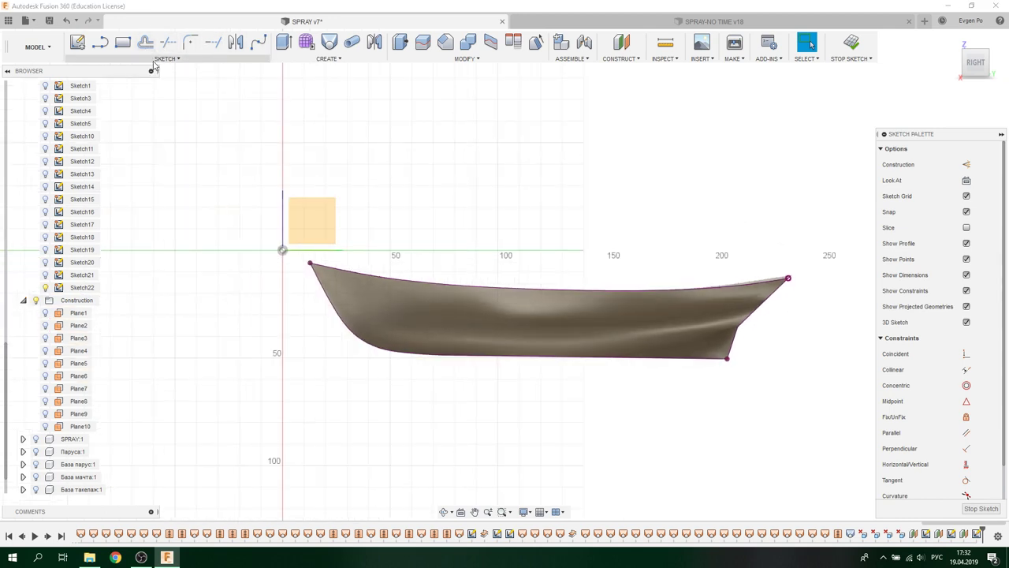
# Make a first offset of the projected hull outline inward.
pyautogui.click(166, 58)
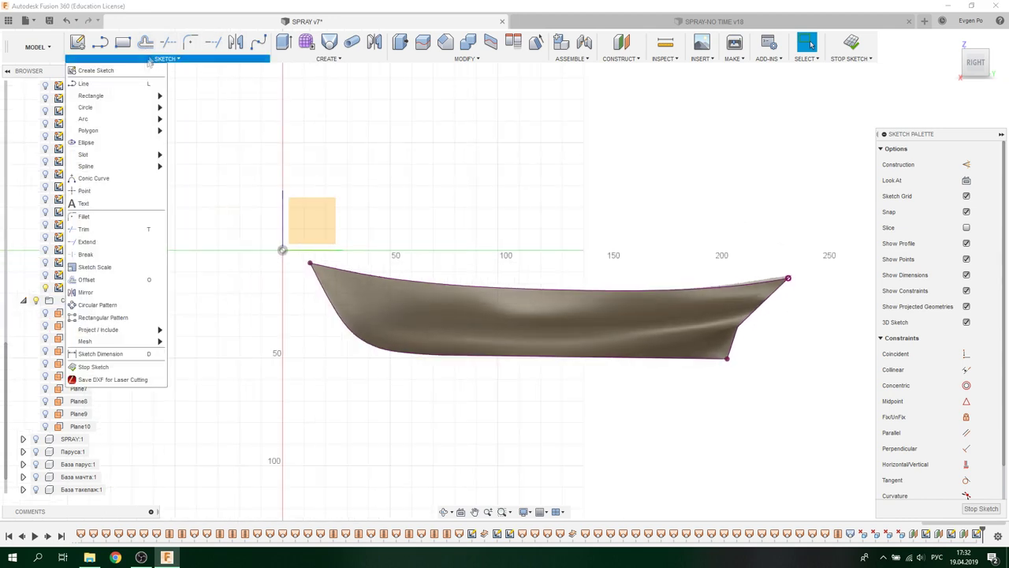
pyautogui.click(117, 280)
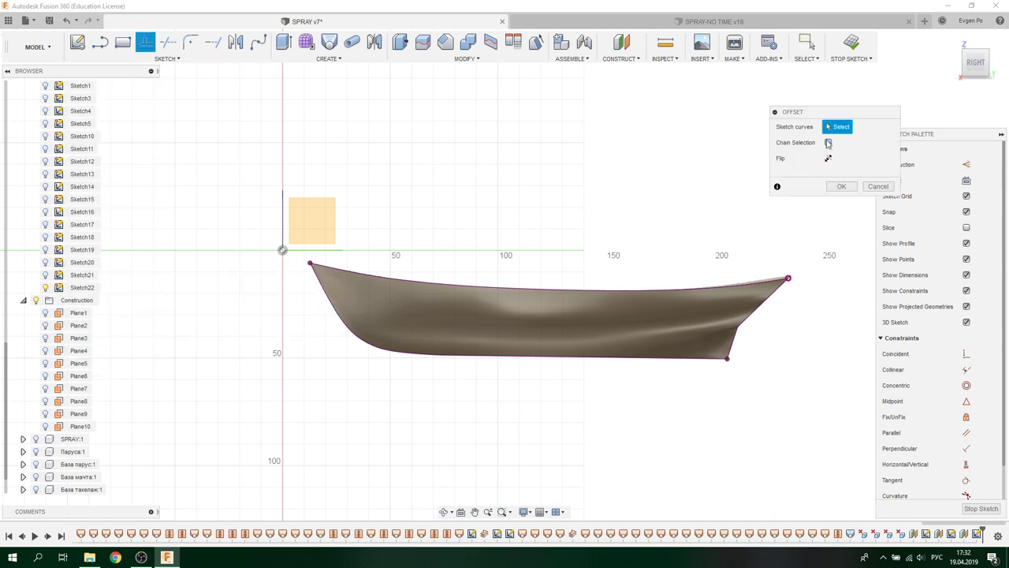
pyautogui.click(731, 286)
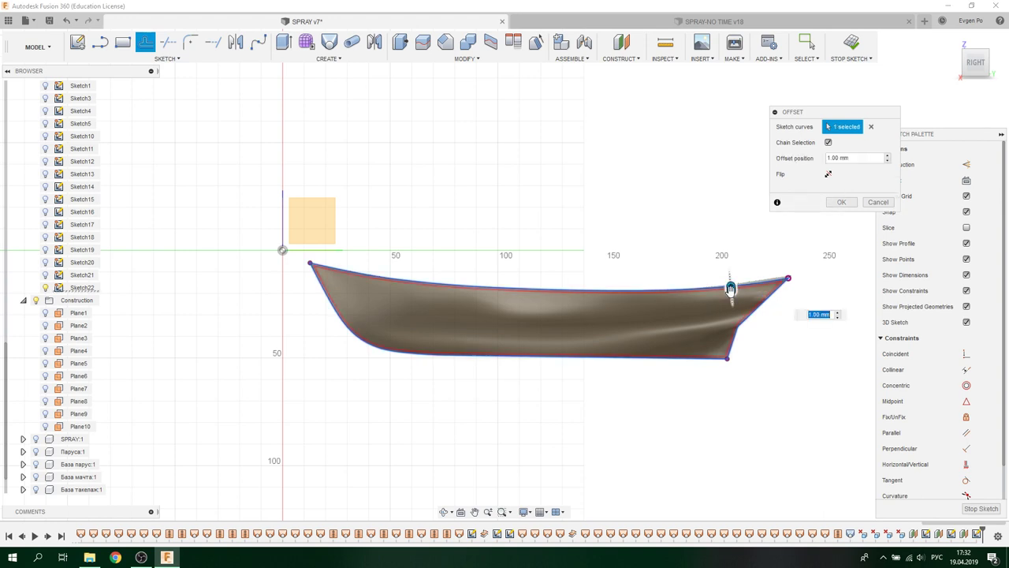
pyautogui.moveTo(731, 288); pyautogui.dragTo(731, 293)
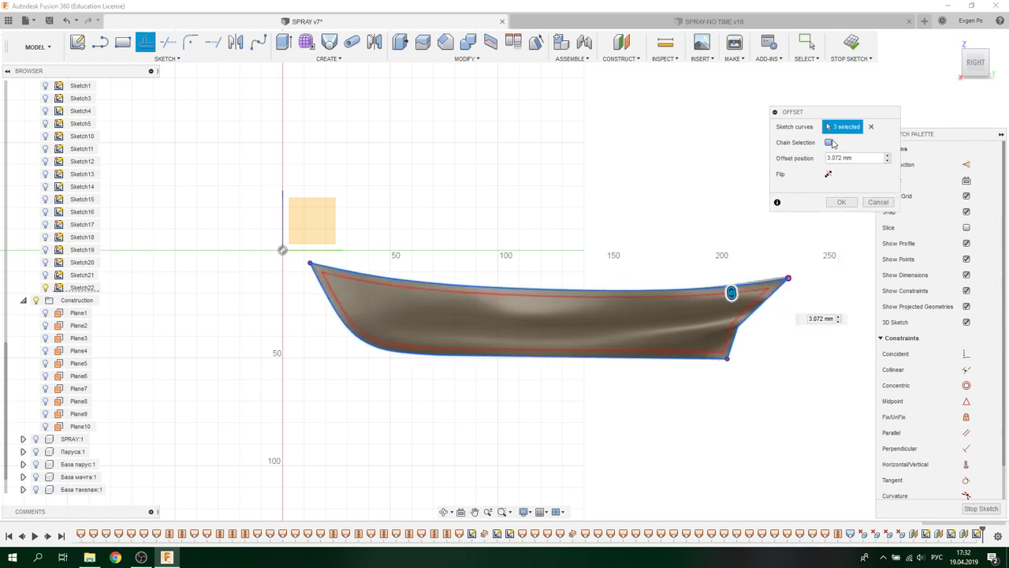
pyautogui.click(877, 202)
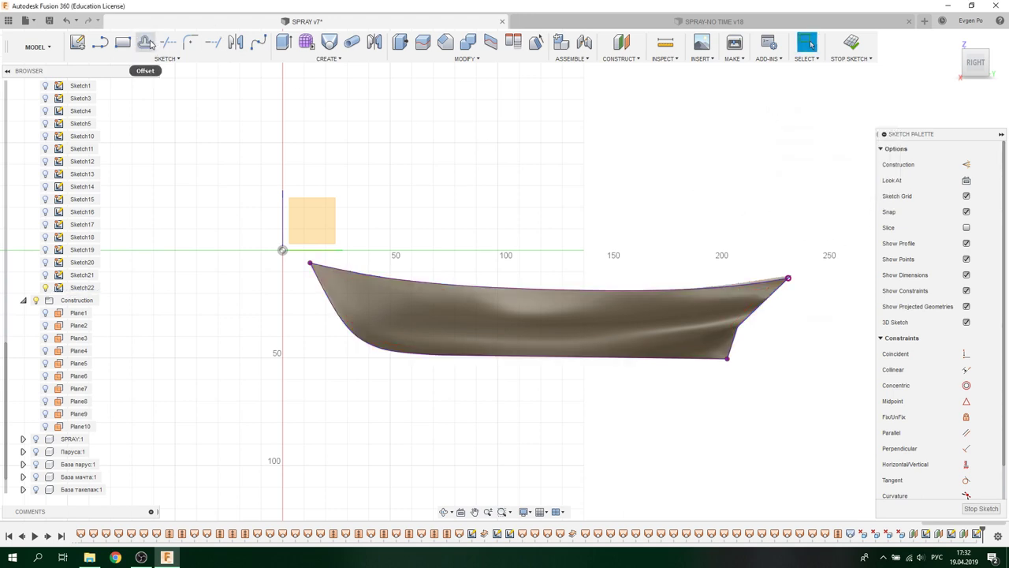
# Offset the hull's top edge curve 5 mm downward.
pyautogui.click(145, 41)
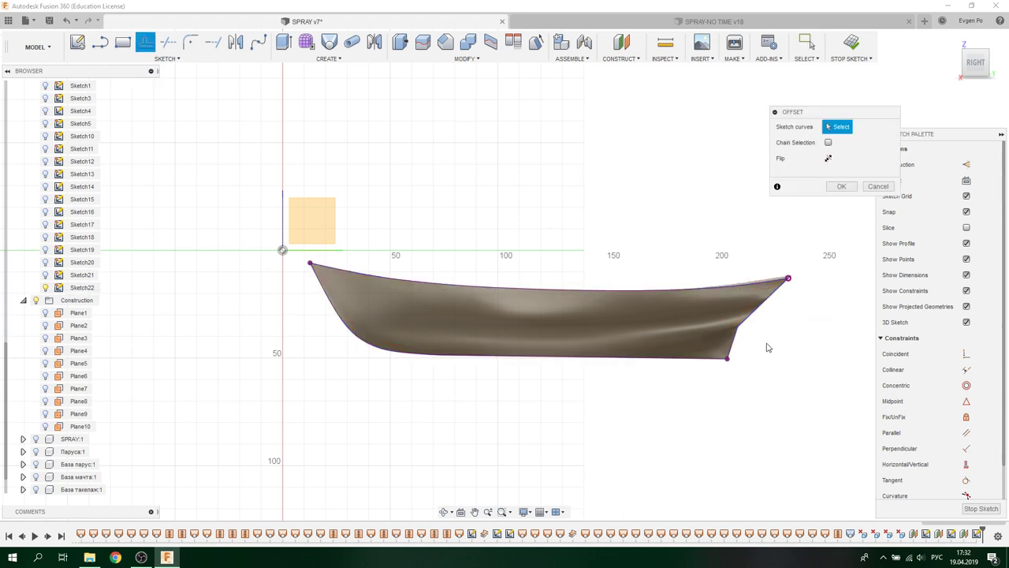
pyautogui.click(736, 289)
pyautogui.scroll(5, 756, 284)
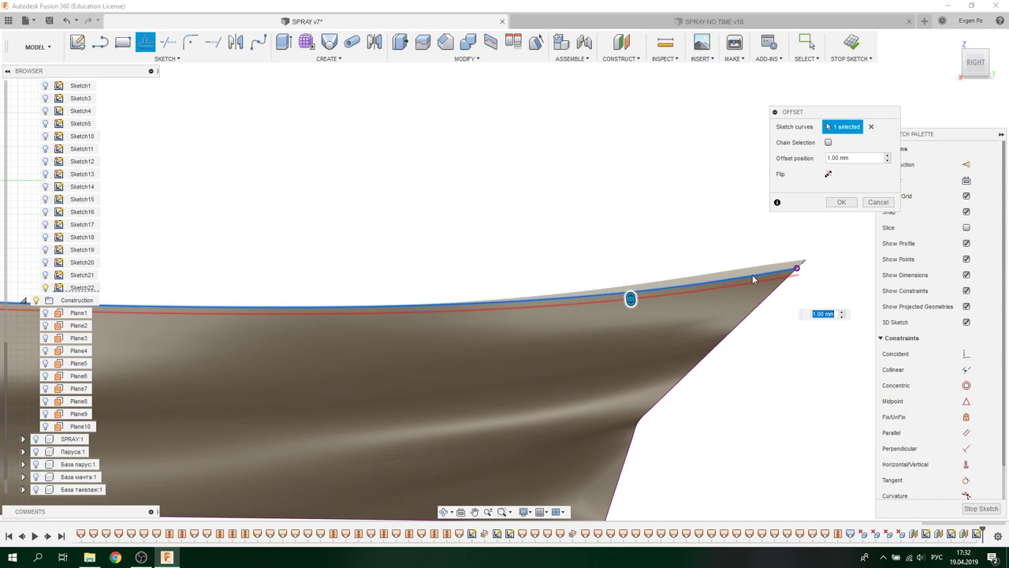
pyautogui.moveTo(629, 298); pyautogui.dragTo(632, 316)
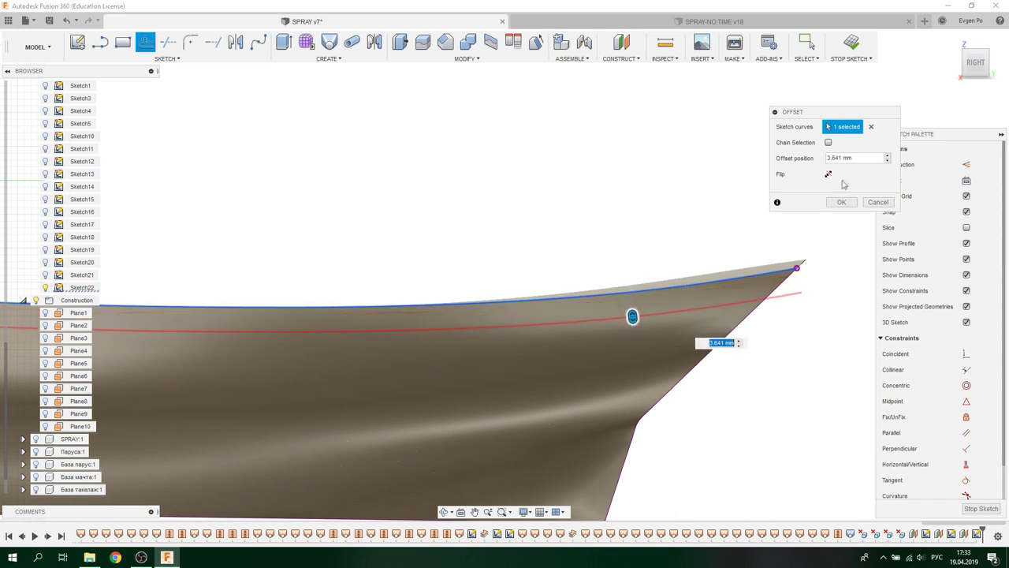
pyautogui.write('5')
pyautogui.press('Return')
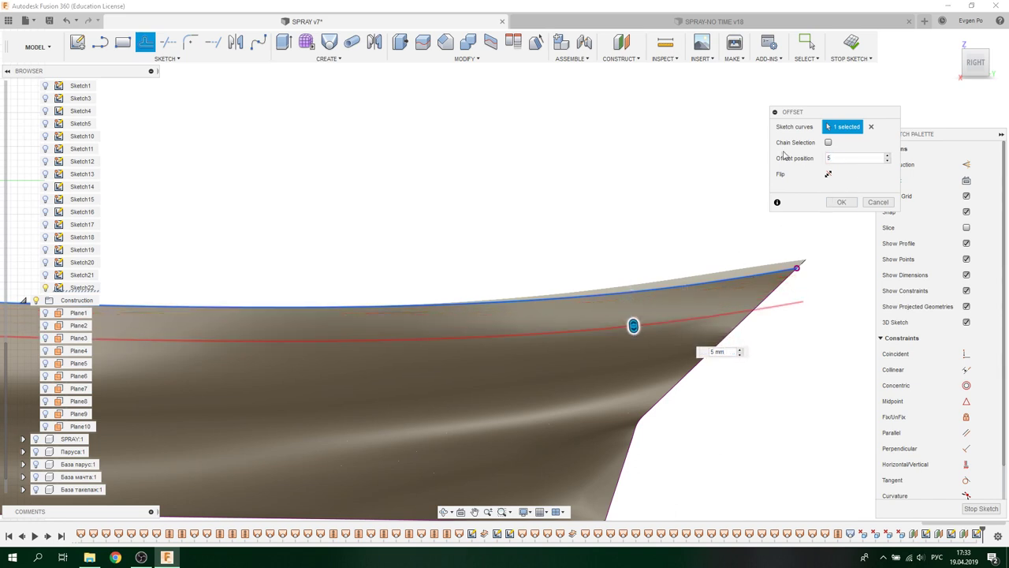
pyautogui.click(841, 202)
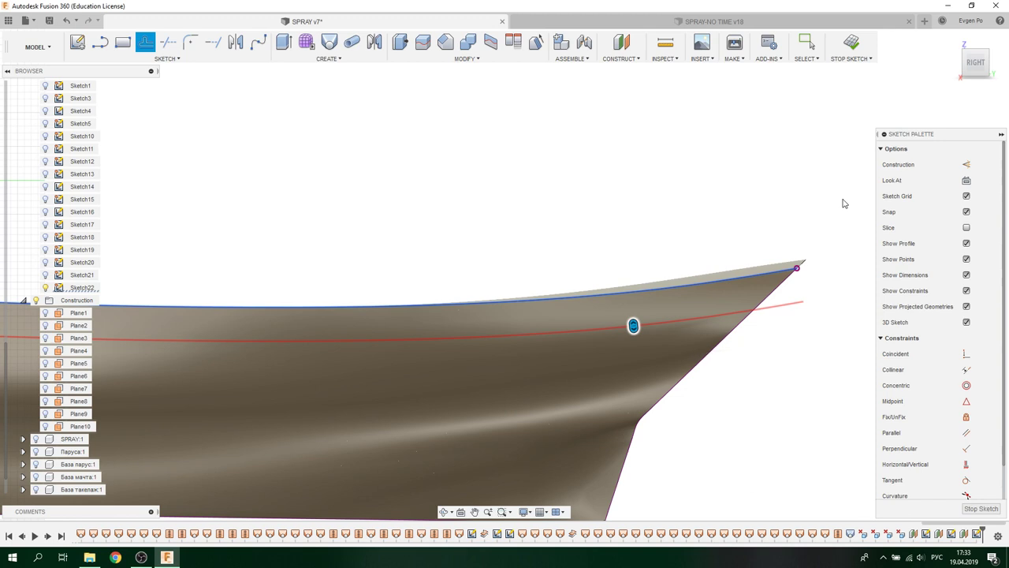
pyautogui.click(164, 59)
# Rectangular-pattern the offset curve down the hull, quantity 5, spaced 5 mm apart.
pyautogui.click(135, 317)
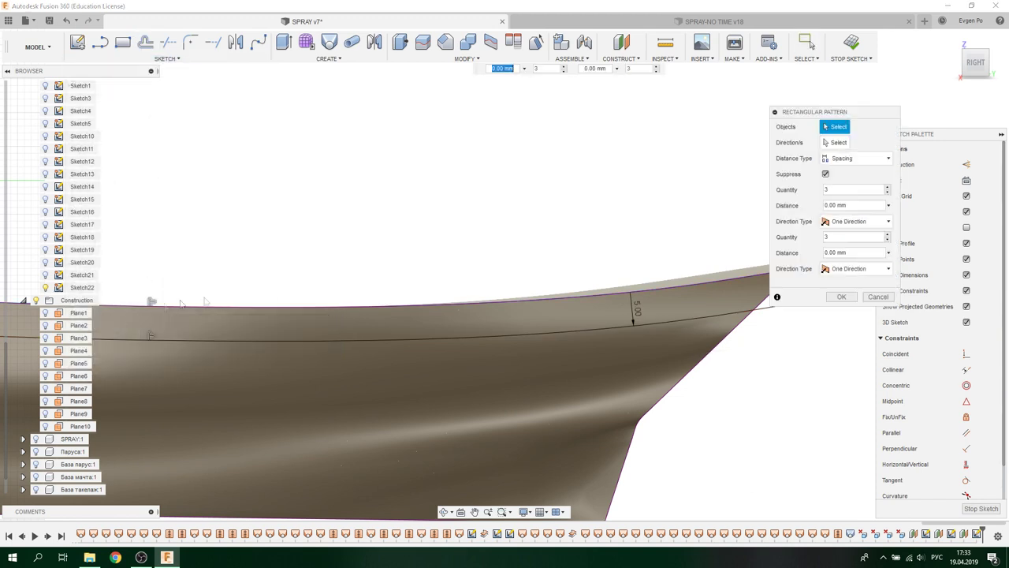
pyautogui.click(721, 312)
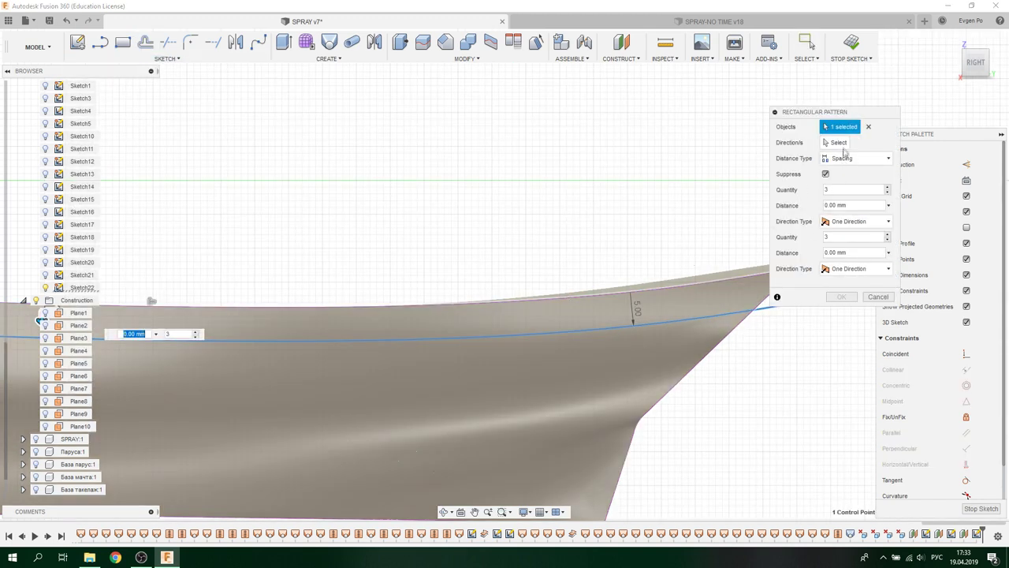
pyautogui.scroll(-5, 712, 213)
pyautogui.scroll(-2, 741, 272)
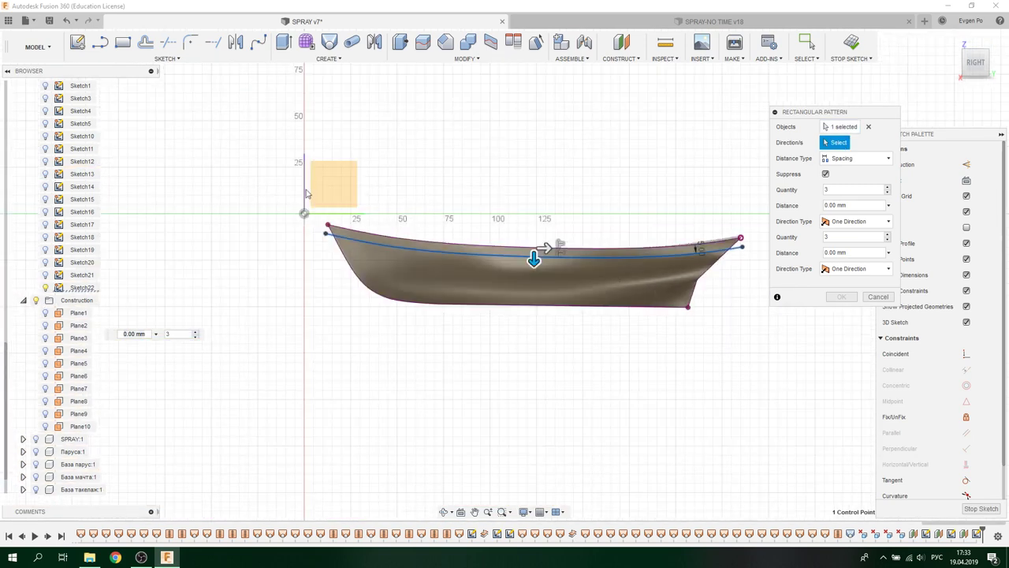
pyautogui.moveTo(534, 259); pyautogui.dragTo(534, 288)
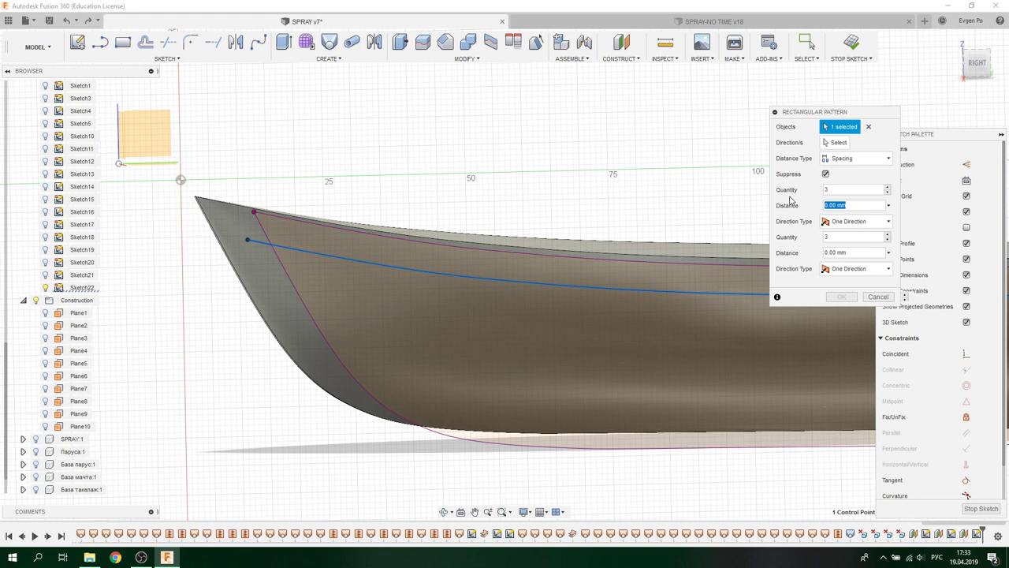
pyautogui.scroll(-2, 666, 223)
pyautogui.write('5')
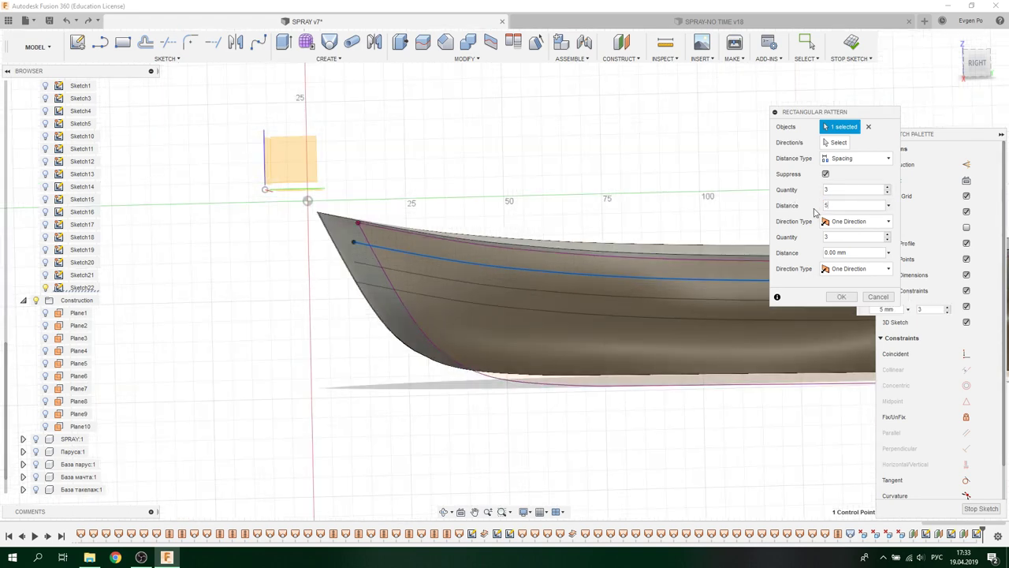
pyautogui.click(887, 187)
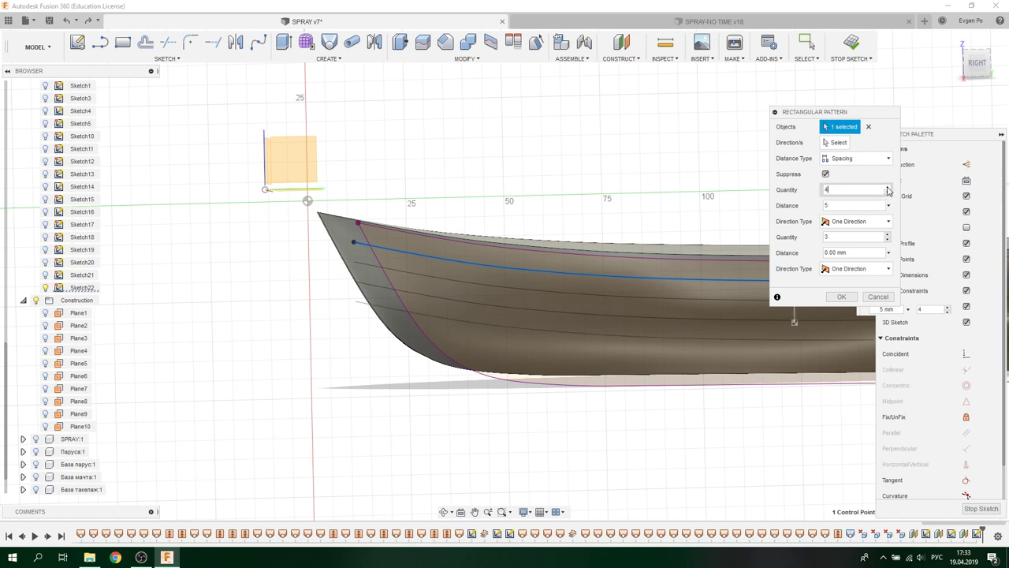
pyautogui.click(887, 187)
pyautogui.click(841, 297)
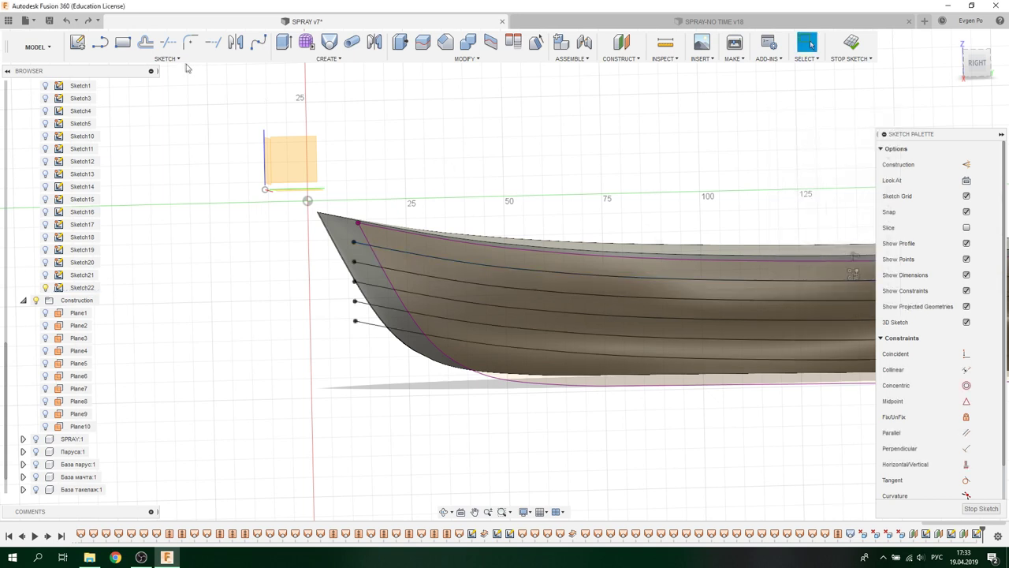
pyautogui.click(40, 49)
# In the Patch workspace, extrude with Chaining off and pick the strake curves individually.
pyautogui.click(32, 90)
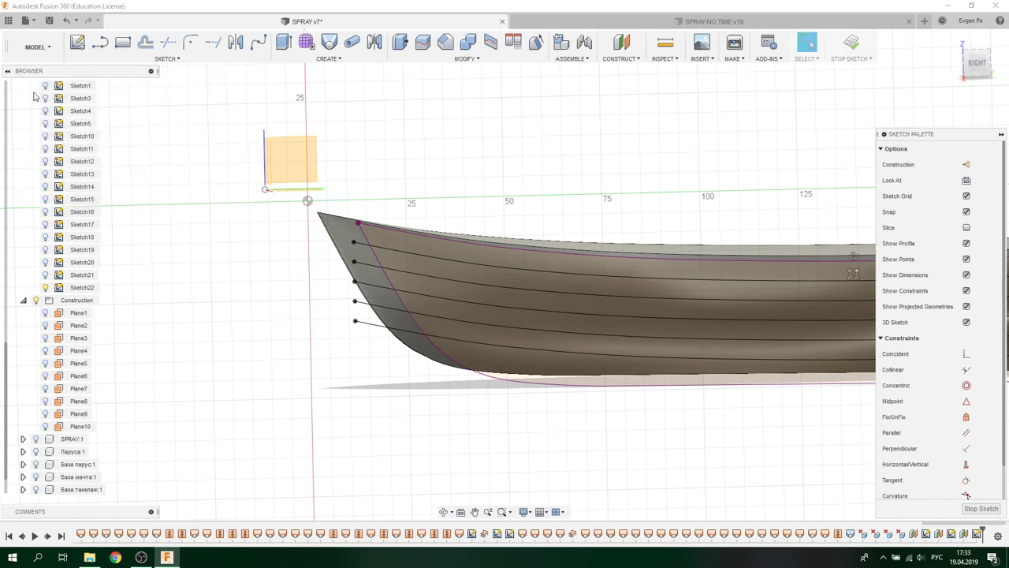
pyautogui.click(284, 43)
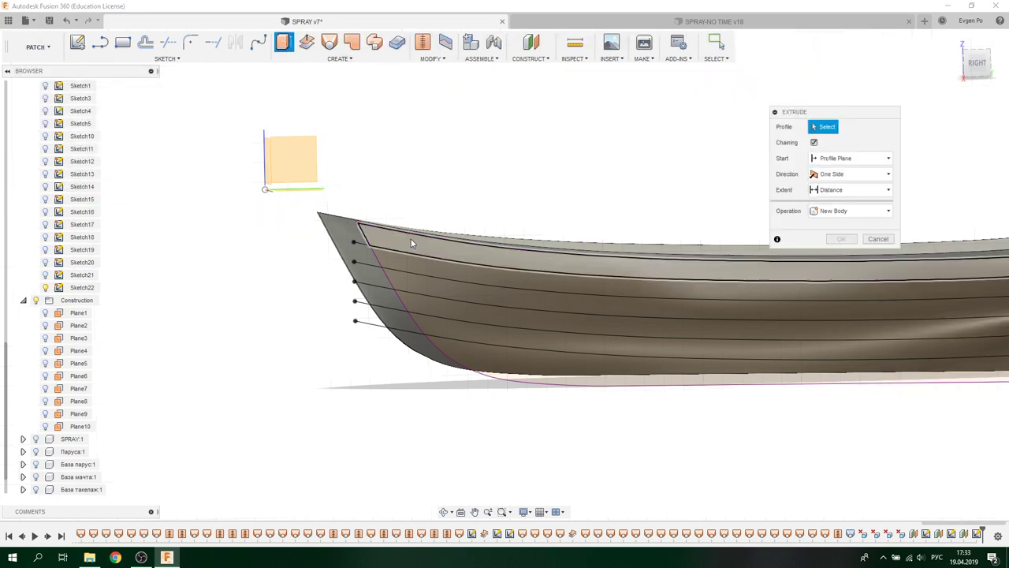
pyautogui.click(814, 143)
pyautogui.keyDown('shift'); pyautogui.moveTo(635, 141); pyautogui.dragTo(566, 410, button='middle'); pyautogui.keyUp('shift')
pyautogui.click(522, 275)
pyautogui.click(515, 287)
pyautogui.click(514, 309)
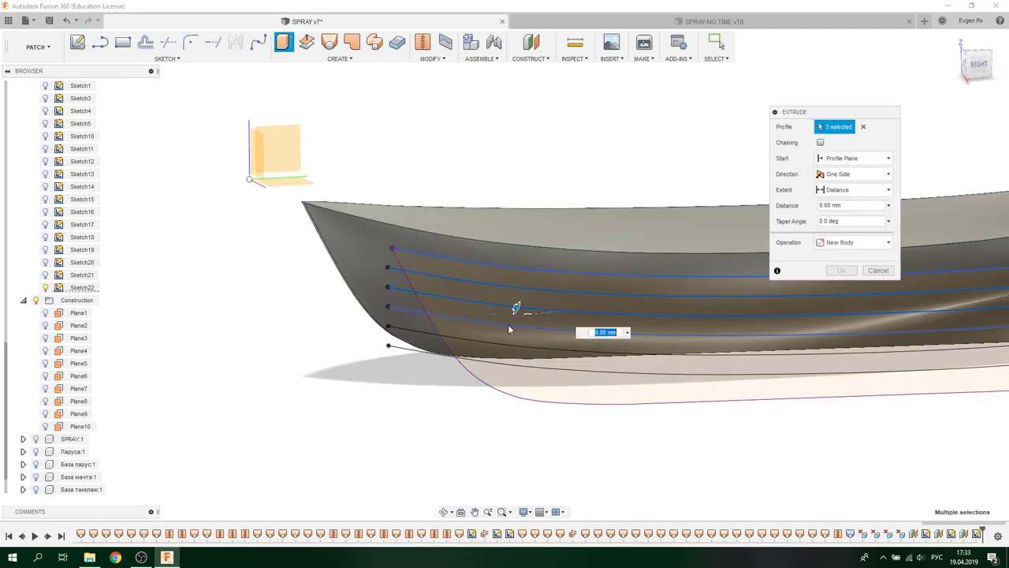
pyautogui.click(511, 326)
pyautogui.click(409, 336)
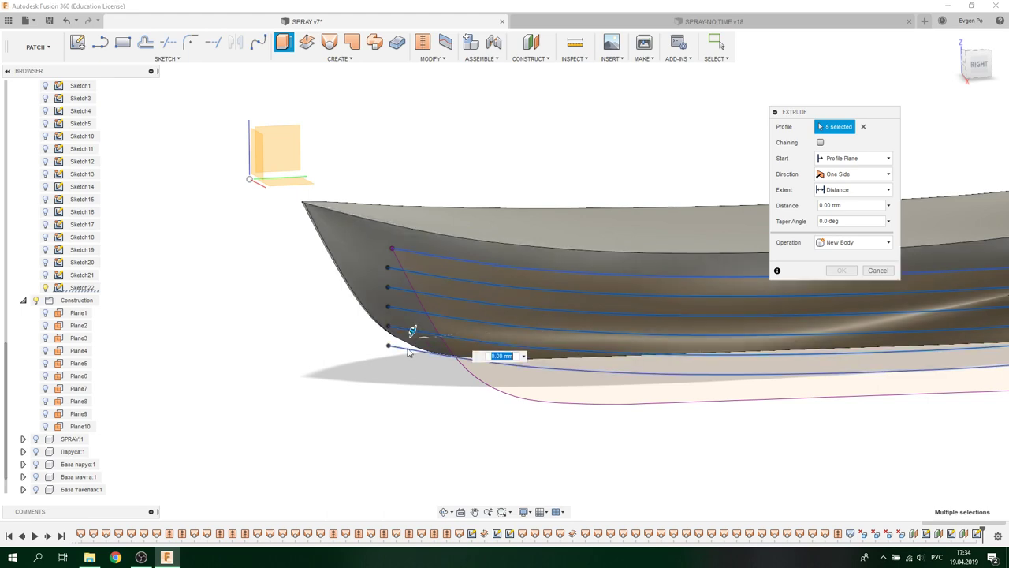
# Extend the strake surfaces -140 mm across the hull's width and confirm.
pyautogui.moveTo(397, 338)
pyautogui.keyDown('shift'); pyautogui.mouseDown(button='middle')
pyautogui.moveTo(450, 231)
pyautogui.moveTo(536, 335)
pyautogui.mouseUp(button='middle'); pyautogui.keyUp('shift')
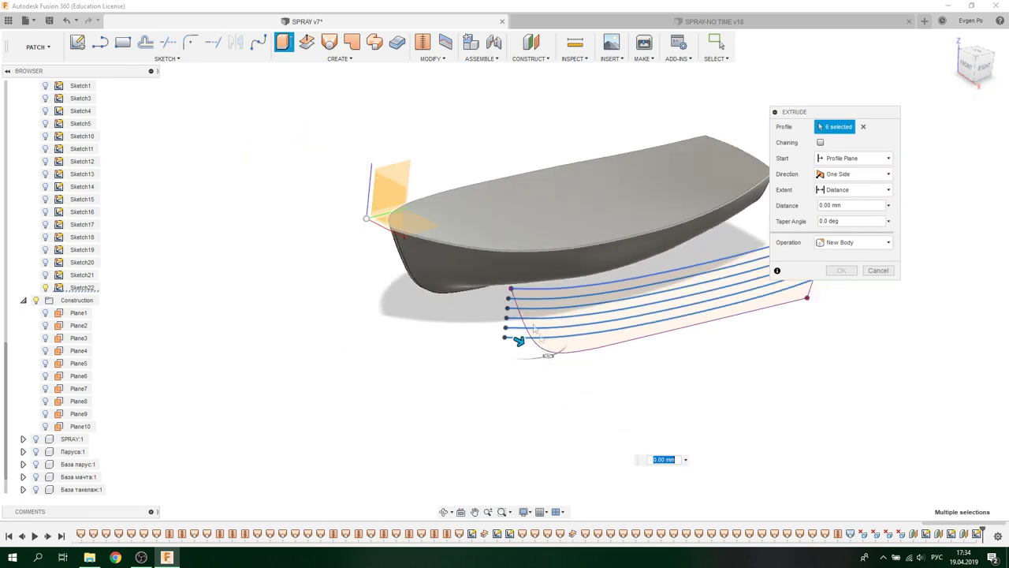
pyautogui.moveTo(521, 344); pyautogui.dragTo(308, 235)
pyautogui.click(836, 269)
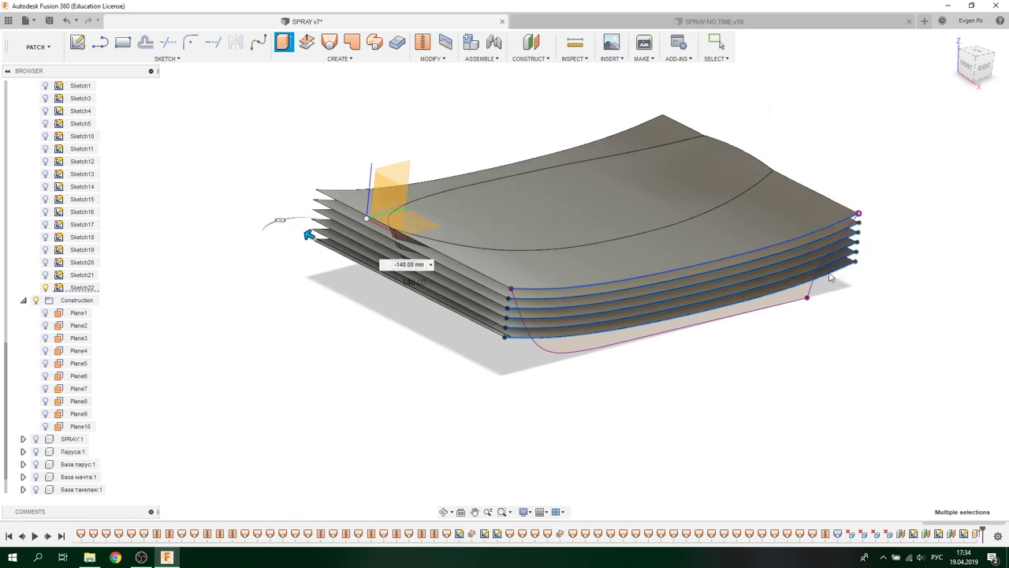
pyautogui.scroll(5, 69, 296)
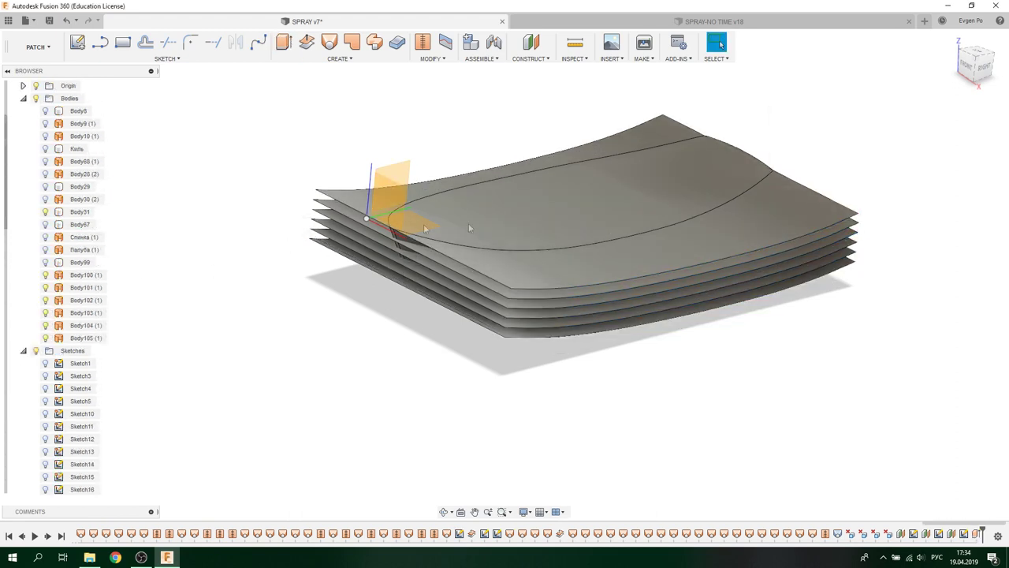
# Select the Body100 and top strake surfaces, then clear the selection.
pyautogui.click(469, 223)
pyautogui.keyDown('shift'); pyautogui.moveTo(468, 223); pyautogui.dragTo(515, 254, button='middle'); pyautogui.keyUp('shift')
pyautogui.click(510, 248)
pyautogui.click(333, 323)
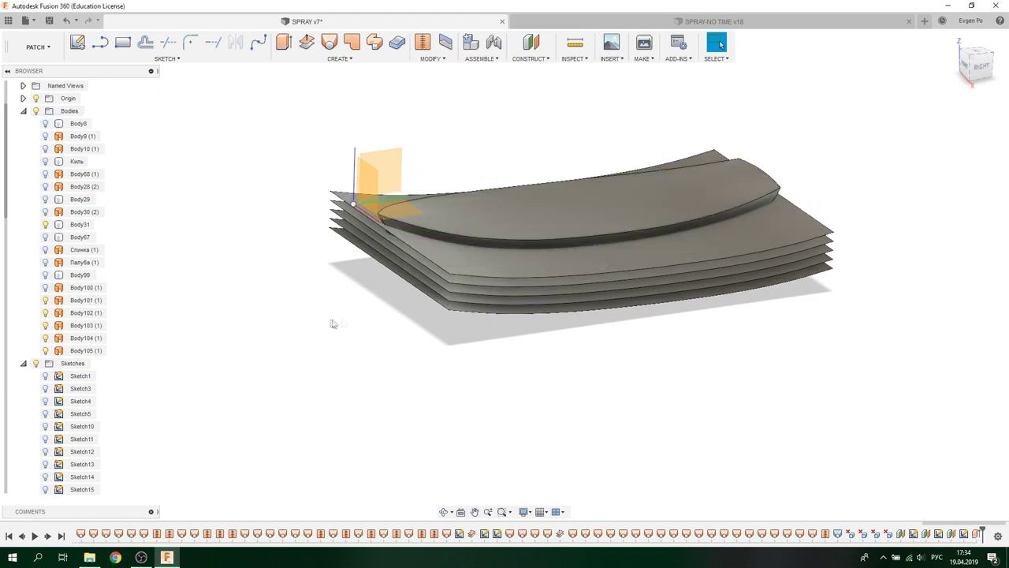
# Pin Split Face to the toolbar and start a face split.
pyautogui.click(434, 59)
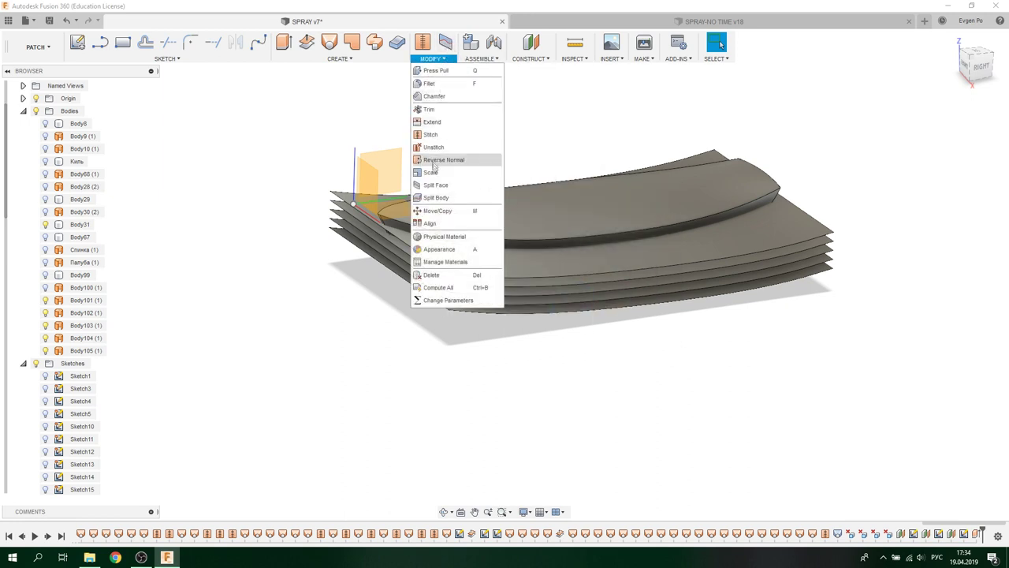
pyautogui.moveTo(455, 185)
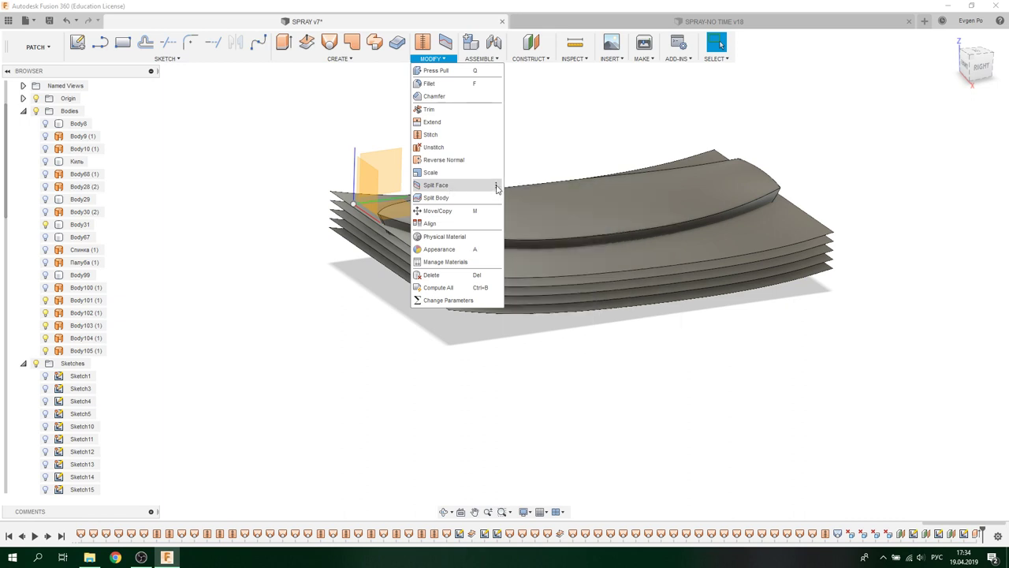
pyautogui.click(497, 186)
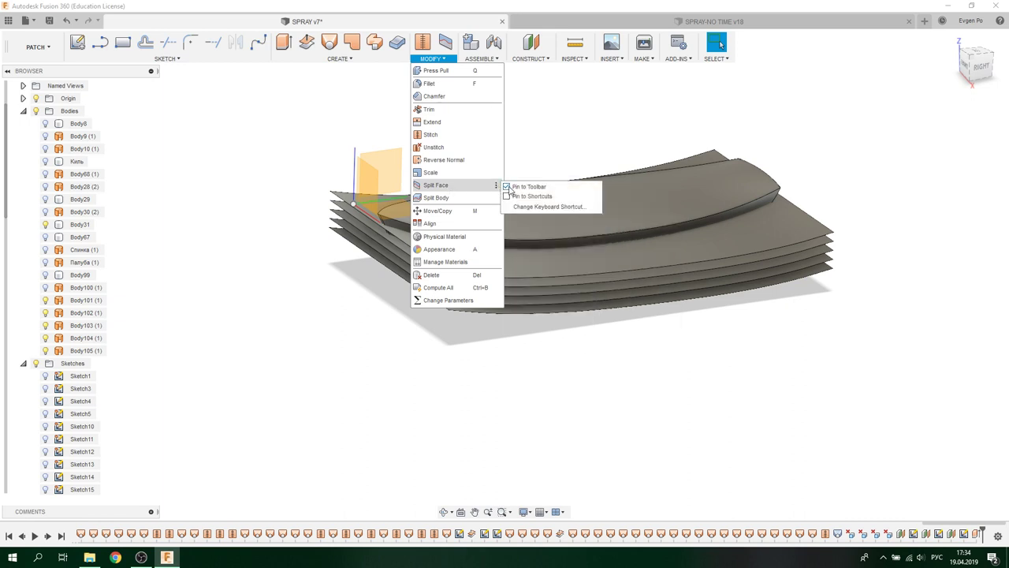
pyautogui.click(508, 187)
pyautogui.click(445, 42)
pyautogui.scroll(3, 542, 198)
pyautogui.moveTo(547, 216)
pyautogui.keyDown('shift'); pyautogui.mouseDown(button='middle')
pyautogui.moveTo(537, 221)
pyautogui.moveTo(547, 218)
pyautogui.mouseUp(button='middle'); pyautogui.keyUp('shift')
# Split the hull side face using the top strake sheet as splitting tool.
pyautogui.click(441, 230)
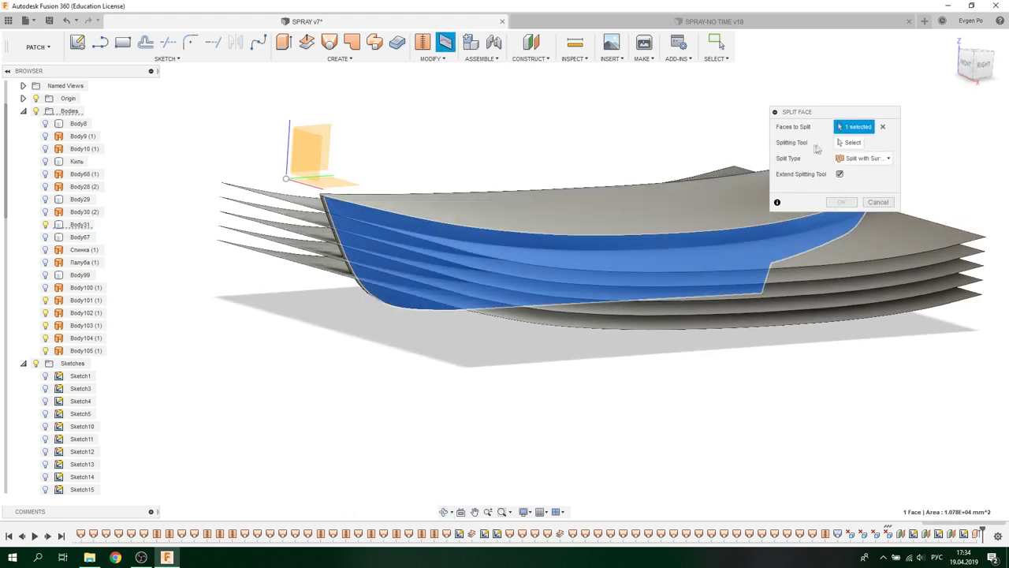
pyautogui.click(849, 142)
pyautogui.click(859, 230)
pyautogui.keyDown('shift'); pyautogui.moveTo(509, 169); pyautogui.dragTo(845, 206, button='middle'); pyautogui.keyUp('shift')
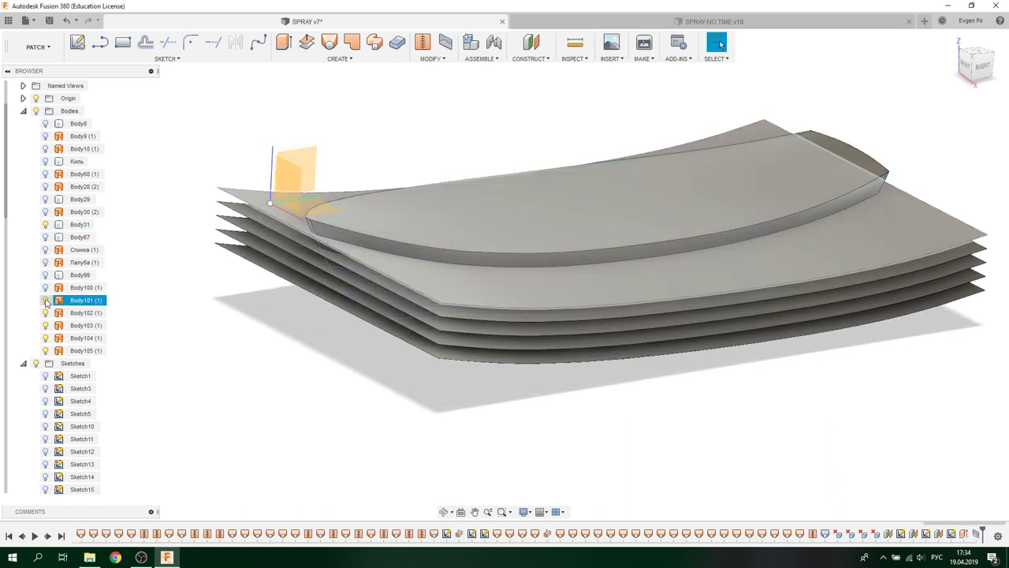
pyautogui.keyDown('shift'); pyautogui.moveTo(441, 311); pyautogui.dragTo(551, 307, button='middle'); pyautogui.keyUp('shift')
pyautogui.moveTo(407, 294)
pyautogui.keyDown('shift'); pyautogui.mouseDown(button='middle')
pyautogui.moveTo(334, 257)
pyautogui.moveTo(407, 244)
pyautogui.mouseUp(button='middle'); pyautogui.keyUp('shift')
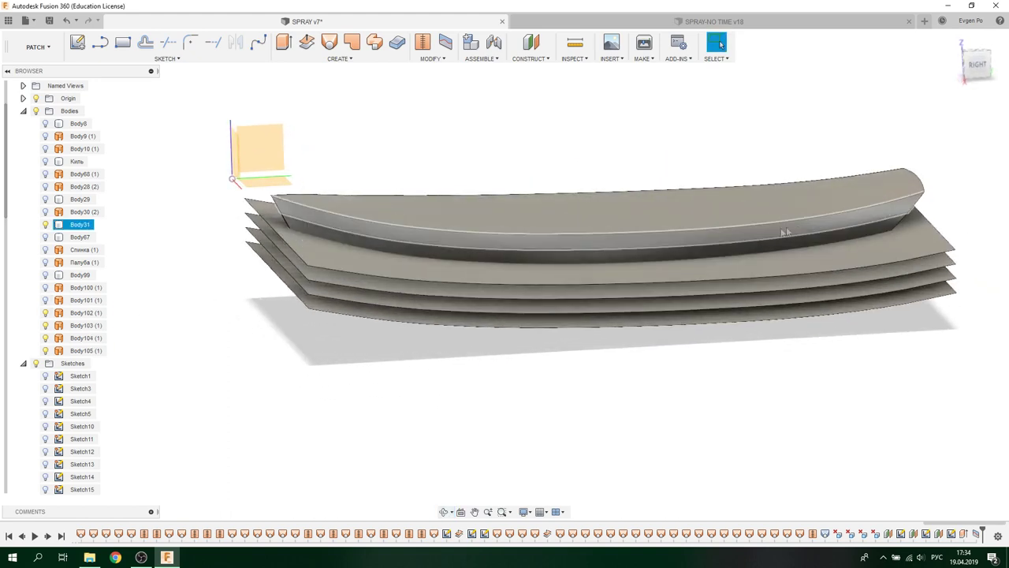
# Split the hull face again with the next strake sheet.
pyautogui.click(446, 41)
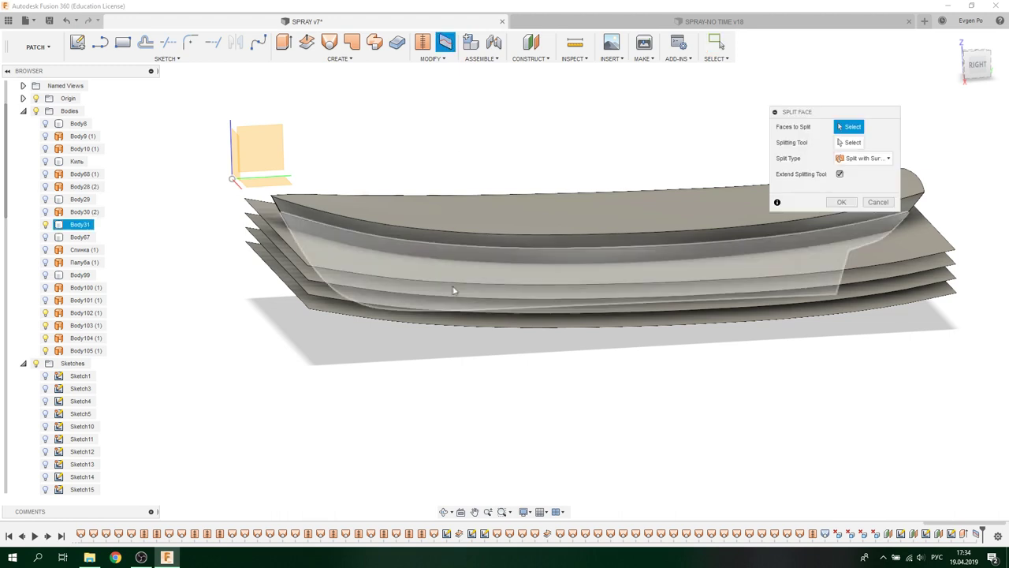
pyautogui.click(451, 261)
pyautogui.click(853, 143)
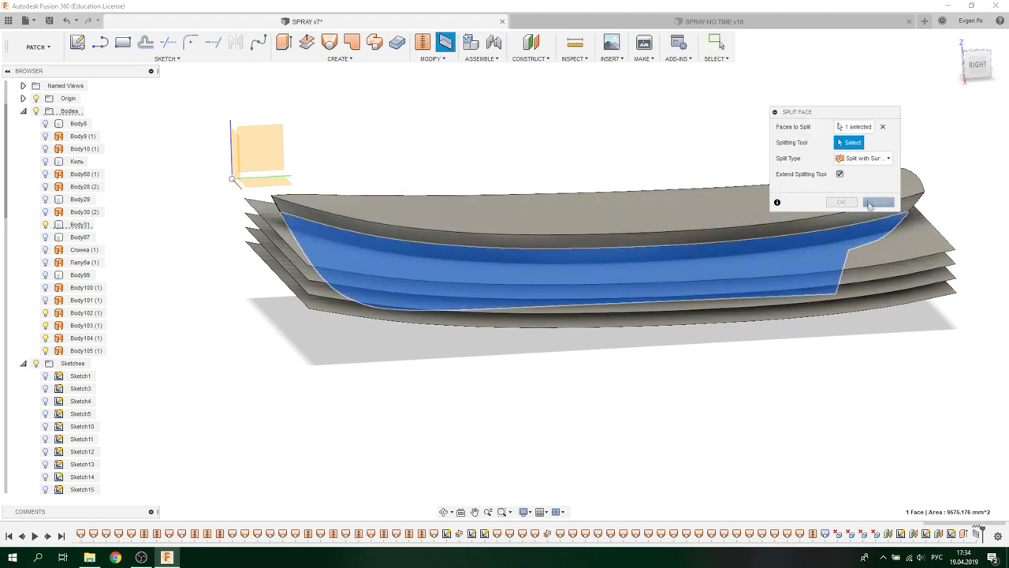
pyautogui.click(900, 241)
pyautogui.click(841, 201)
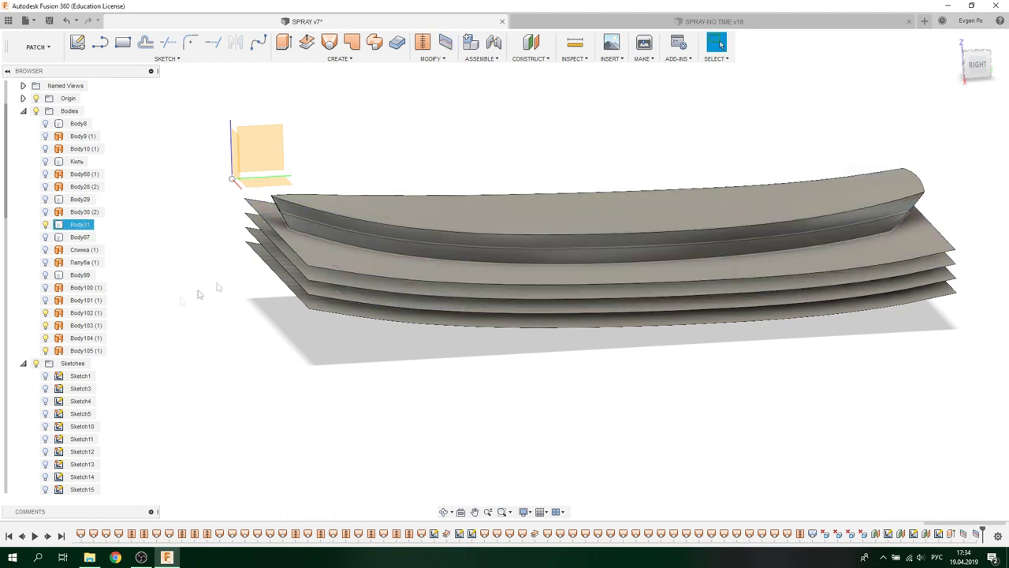
# Split the side face with another sheet, show Body103, and view the hull from the right.
pyautogui.click(445, 42)
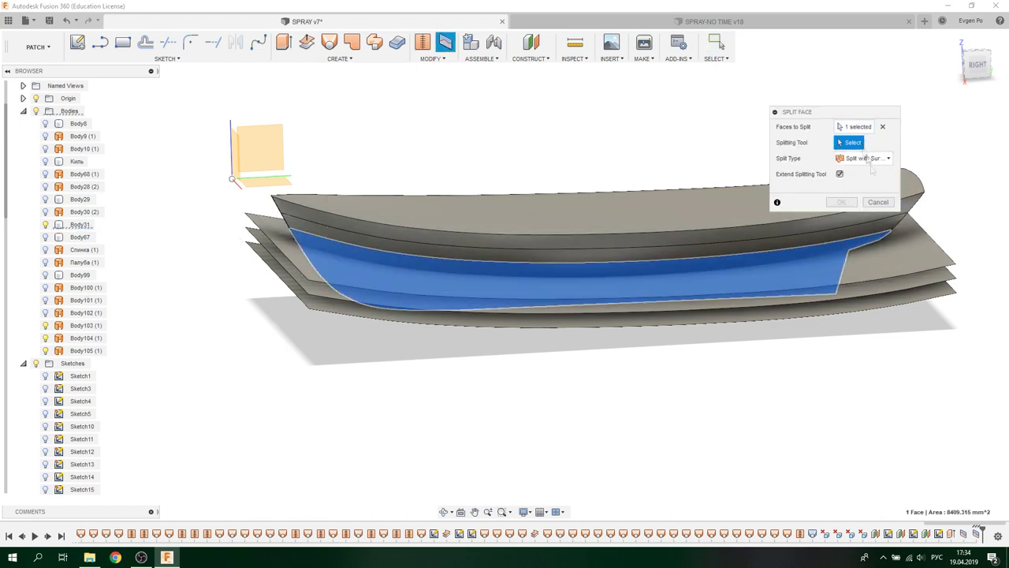
pyautogui.click(855, 219)
pyautogui.click(845, 201)
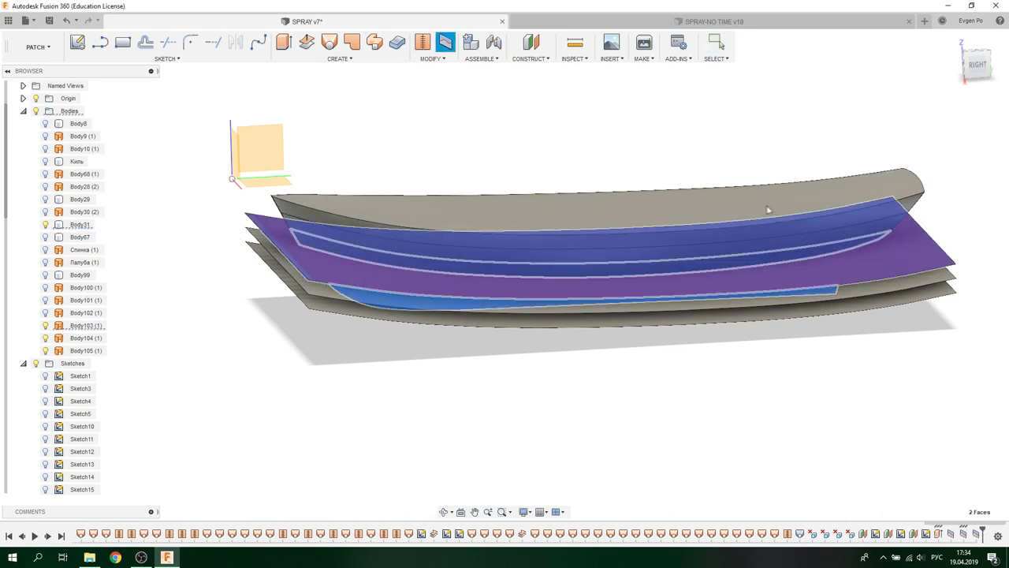
pyautogui.click(46, 325)
pyautogui.click(976, 63)
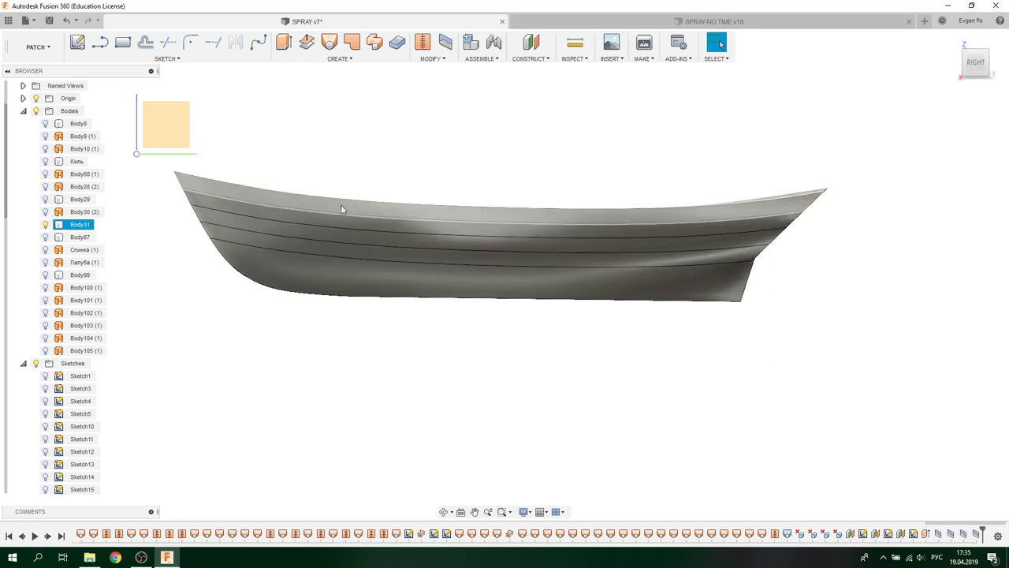
pyautogui.moveTo(337, 235)
pyautogui.keyDown('shift'); pyautogui.mouseDown(button='middle')
pyautogui.moveTo(428, 179)
pyautogui.moveTo(453, 189)
pyautogui.mouseUp(button='middle'); pyautogui.keyUp('shift')
pyautogui.click(977, 67)
pyautogui.click(557, 215)
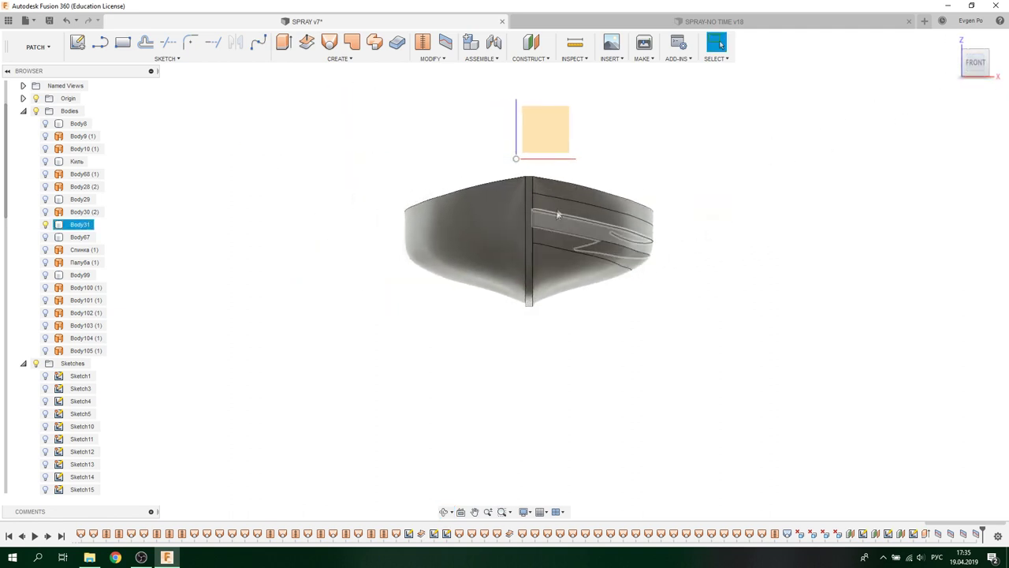
pyautogui.keyDown('shift'); pyautogui.moveTo(622, 252); pyautogui.dragTo(748, 275, button='middle'); pyautogui.keyUp('shift')
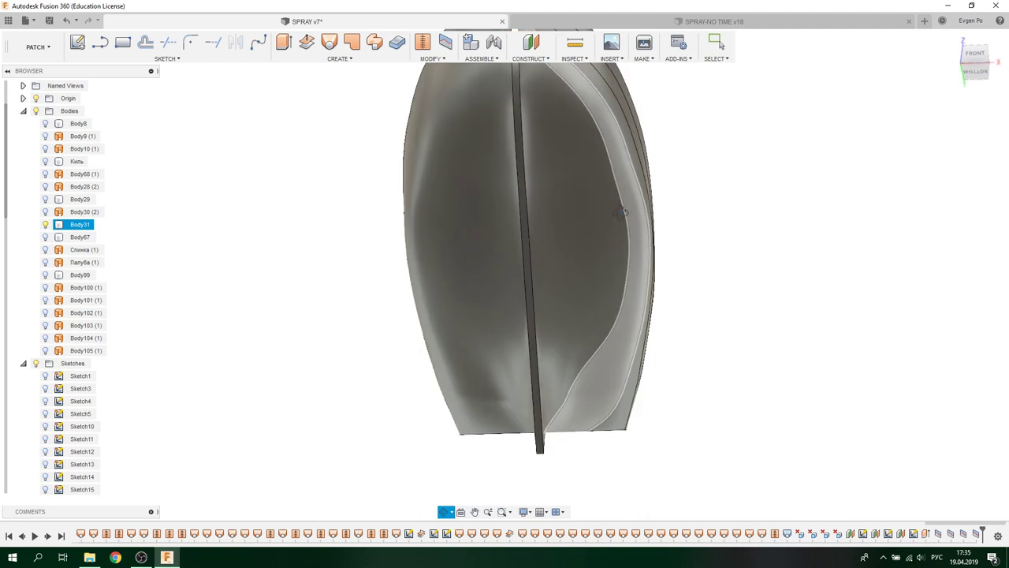
pyautogui.click(977, 74)
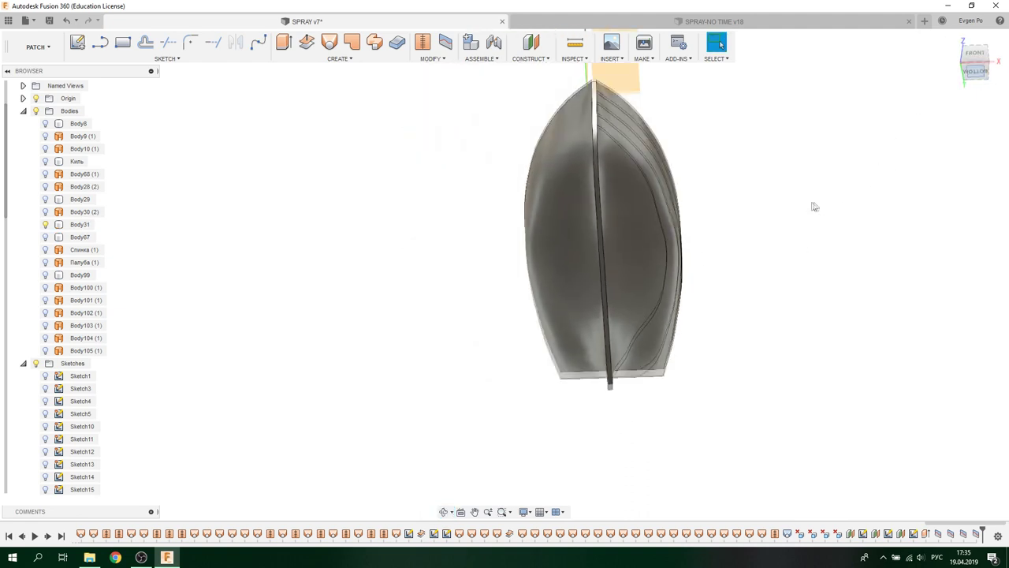
pyautogui.scroll(2, 572, 390)
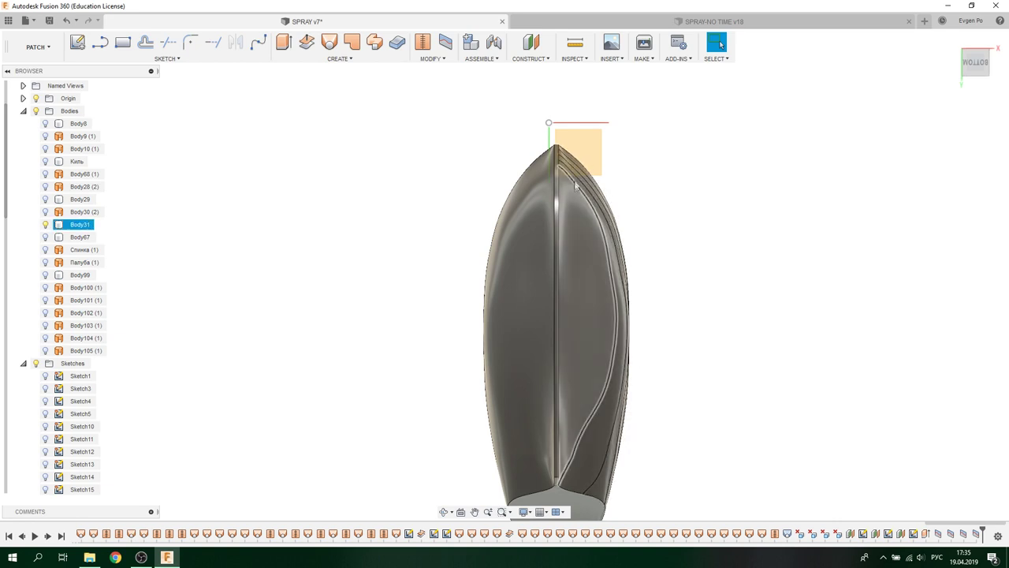
pyautogui.click(588, 338)
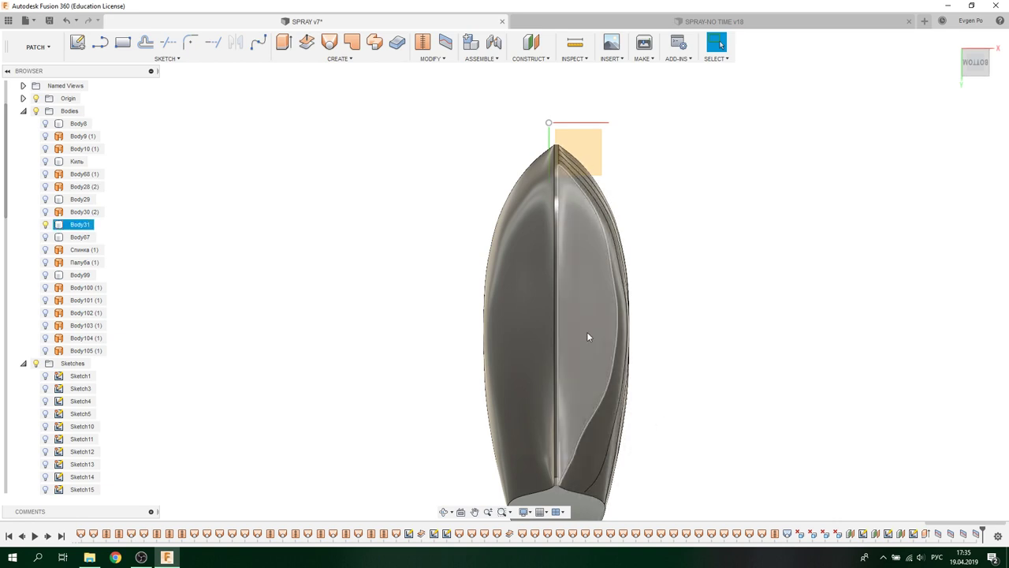
pyautogui.moveTo(588, 338)
pyautogui.keyDown('shift'); pyautogui.mouseDown(button='middle')
pyautogui.moveTo(506, 188)
pyautogui.moveTo(512, 162)
pyautogui.mouseUp(button='middle'); pyautogui.keyUp('shift')
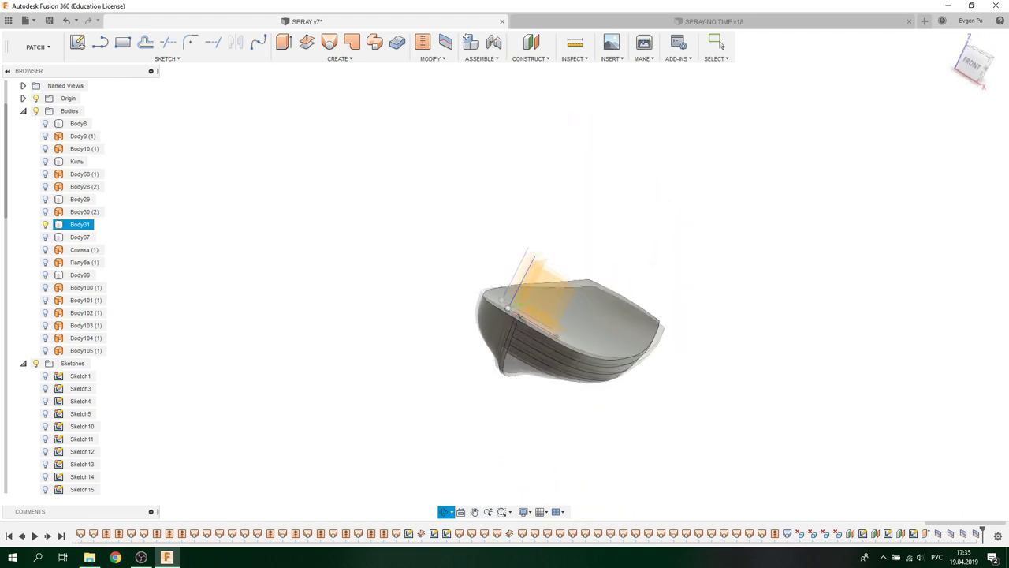
pyautogui.keyDown('shift'); pyautogui.moveTo(512, 162); pyautogui.dragTo(502, 294, button='middle'); pyautogui.keyUp('shift')
pyautogui.click(383, 261)
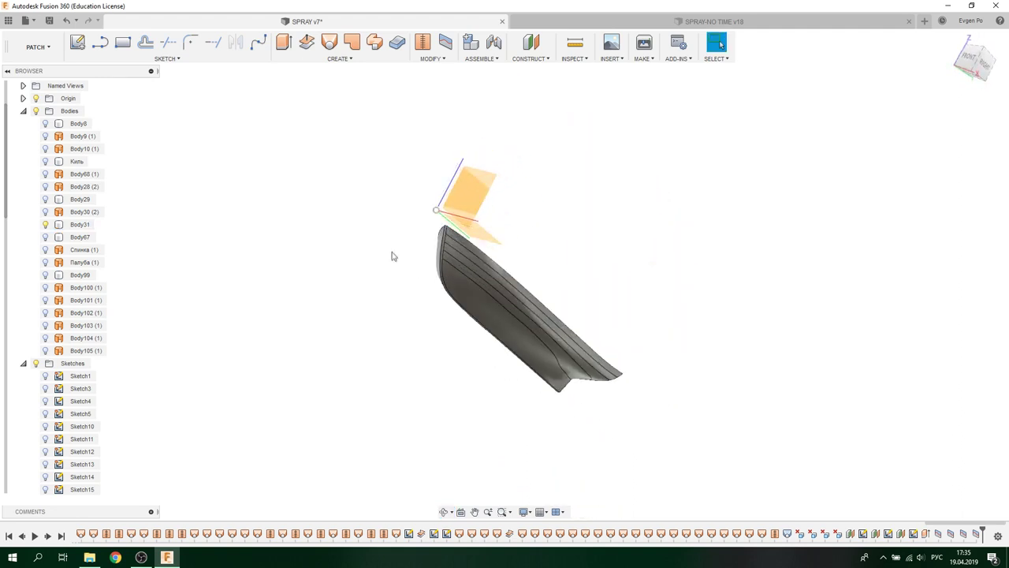
pyautogui.keyDown('shift'); pyautogui.moveTo(384, 231); pyautogui.dragTo(411, 244, button='middle'); pyautogui.keyUp('shift')
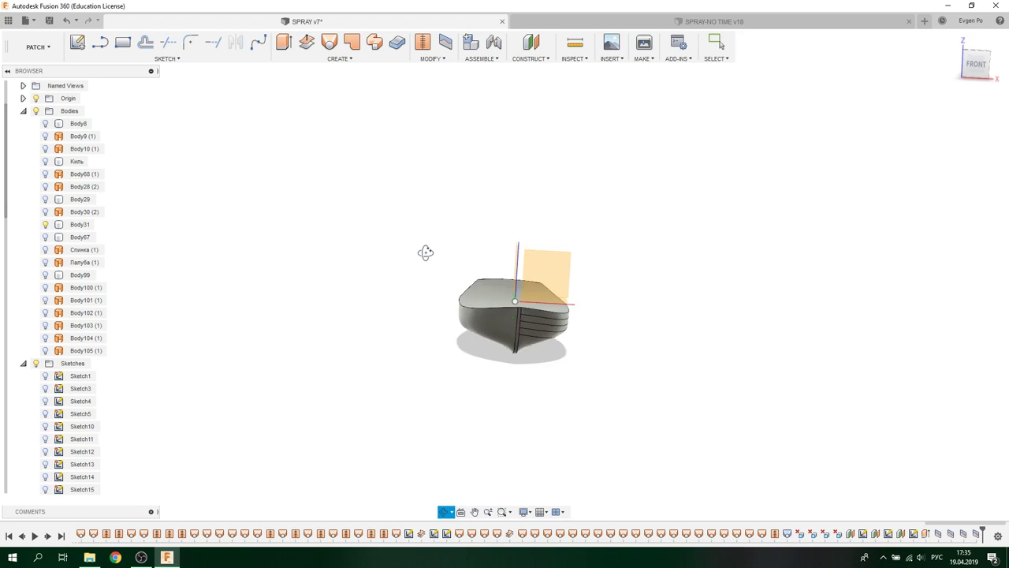
# Zoom in and select the hull's top edge.
pyautogui.scroll(2, 441, 288)
pyautogui.scroll(3, 473, 311)
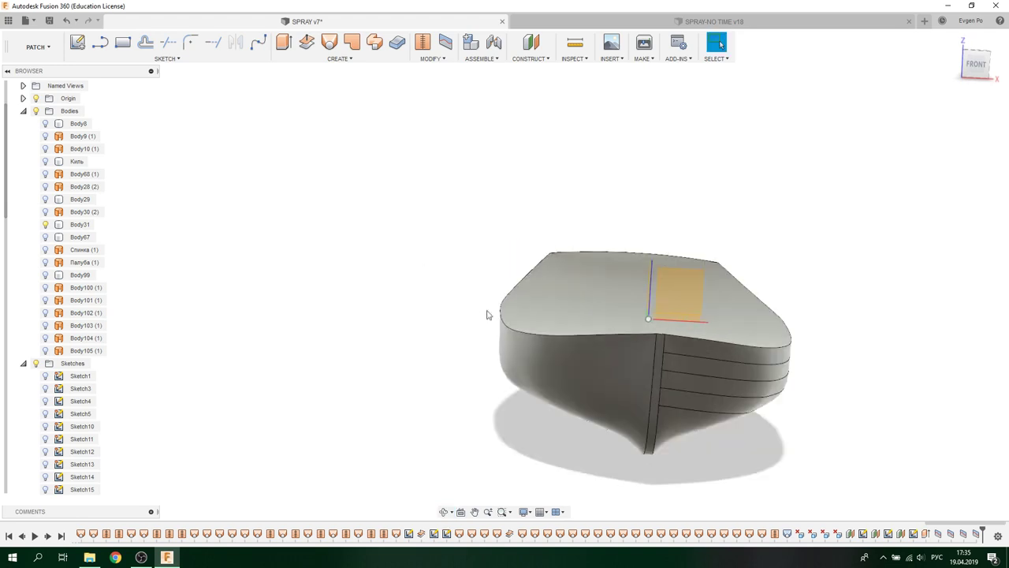
pyautogui.scroll(2, 482, 309)
pyautogui.scroll(3, 552, 331)
pyautogui.scroll(3, 602, 347)
pyautogui.scroll(-2, 605, 345)
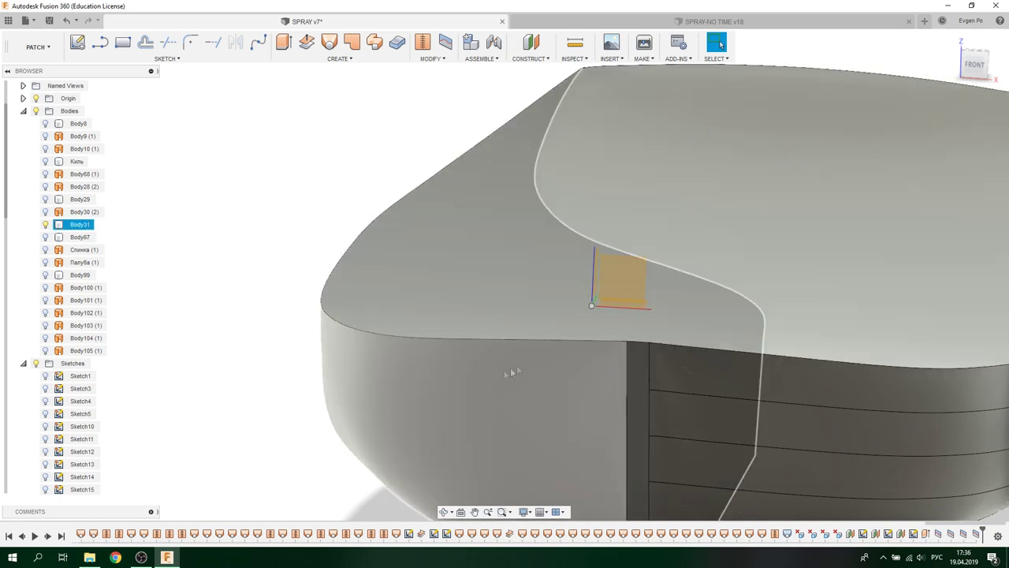
pyautogui.click(416, 339)
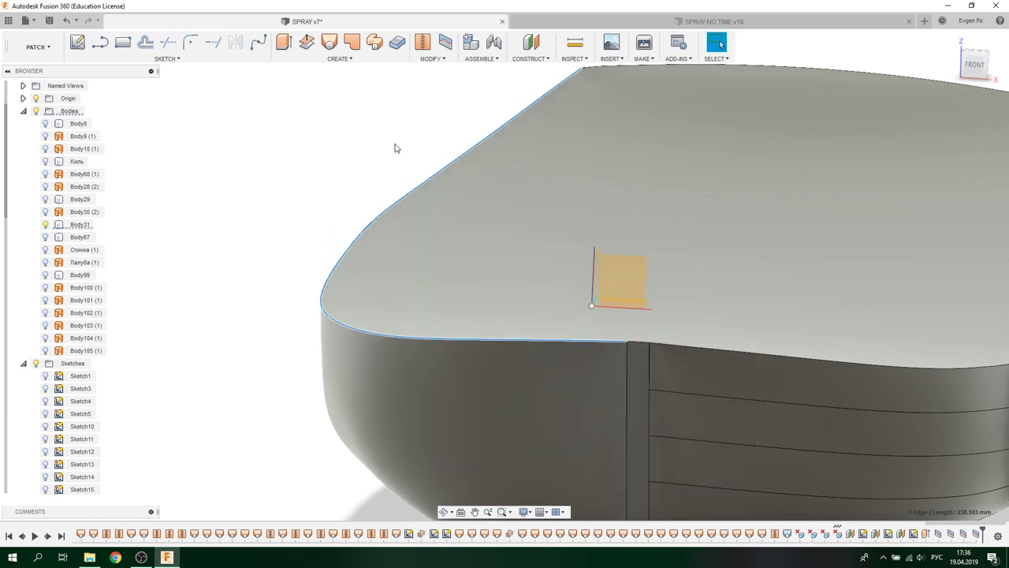
pyautogui.scroll(-2, 246, 222)
pyautogui.moveTo(247, 221)
pyautogui.keyDown('shift'); pyautogui.mouseDown(button='middle')
pyautogui.moveTo(270, 198)
pyautogui.moveTo(271, 217)
pyautogui.mouseUp(button='middle'); pyautogui.keyUp('shift')
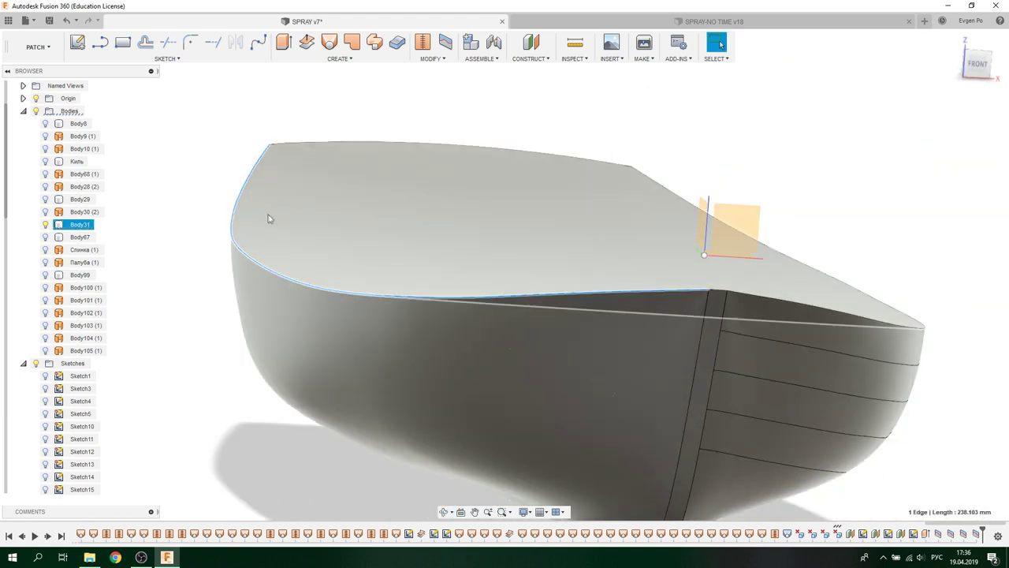
# Start a new sculpt form from the solid Model workspace.
pyautogui.click(332, 59)
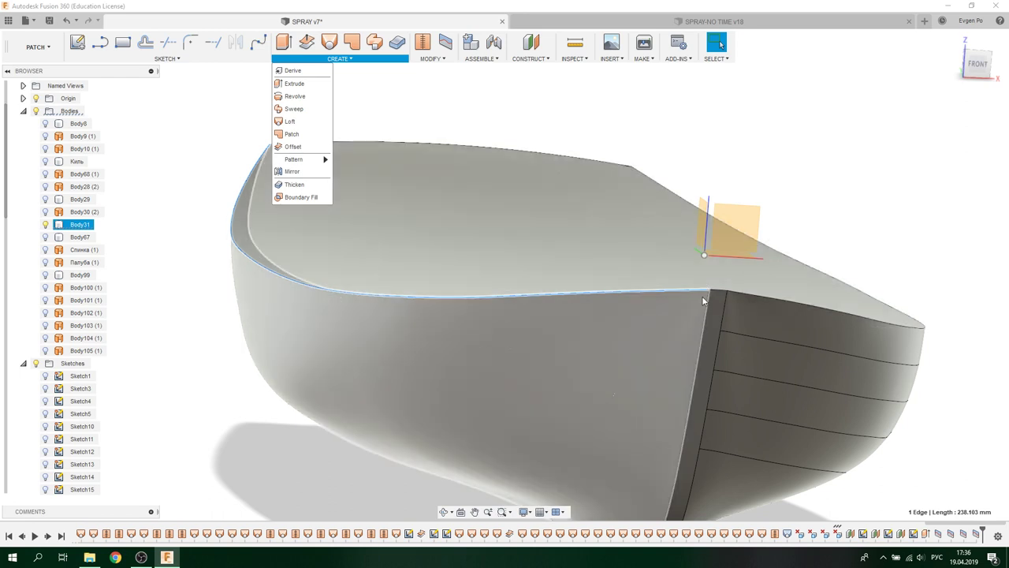
pyautogui.click(37, 46)
pyautogui.click(32, 72)
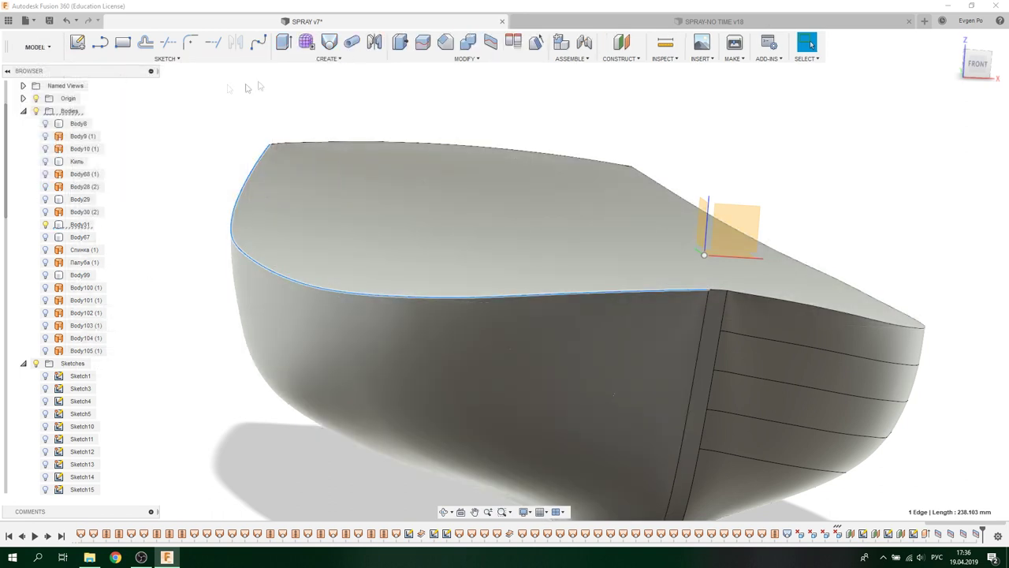
pyautogui.click(311, 45)
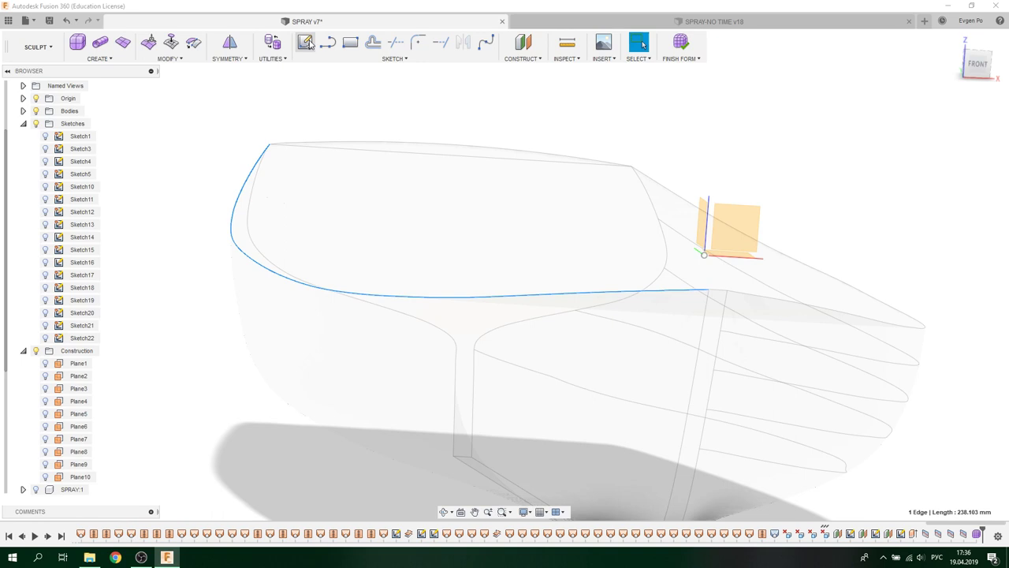
# Add a 10 mm diameter pipe, Pipe1, along the top edge and finish the form.
pyautogui.click(110, 59)
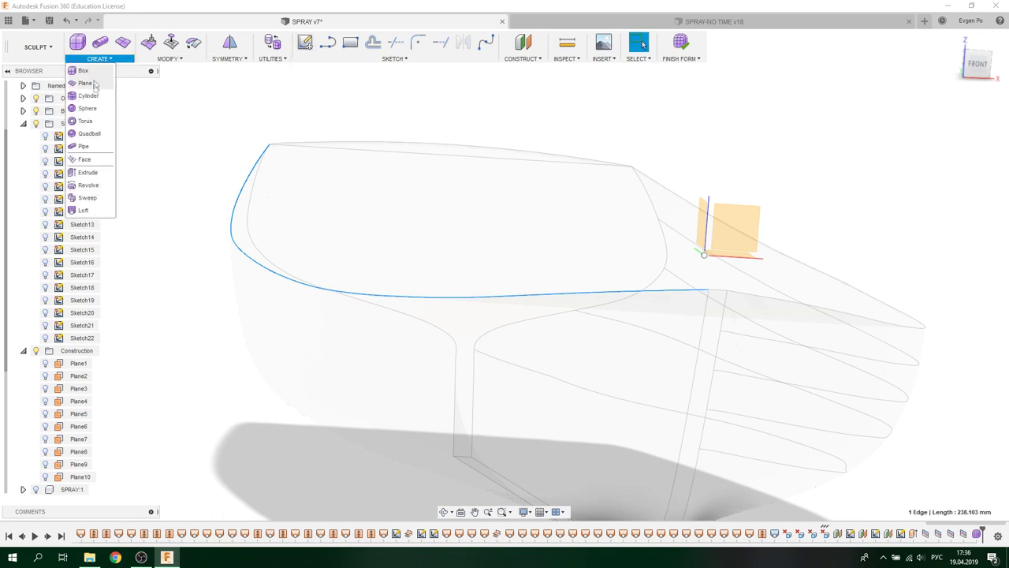
pyautogui.click(82, 146)
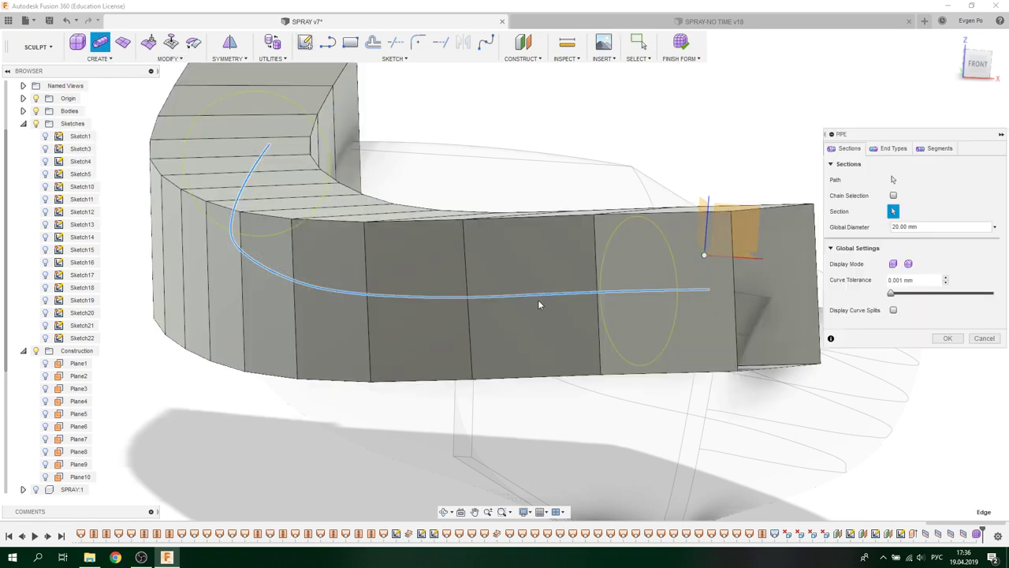
pyautogui.click(908, 264)
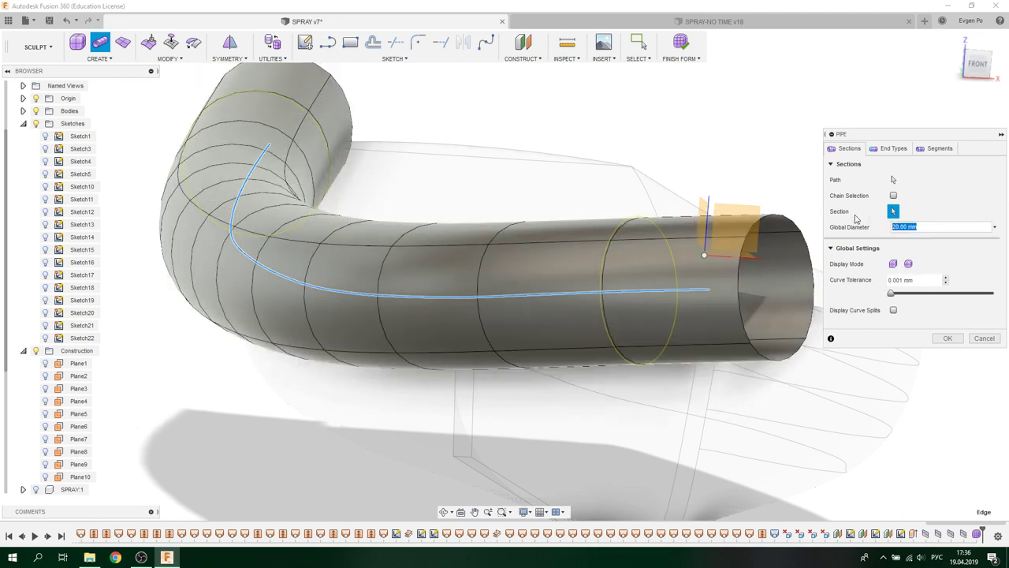
pyautogui.write('10')
pyautogui.press('Return')
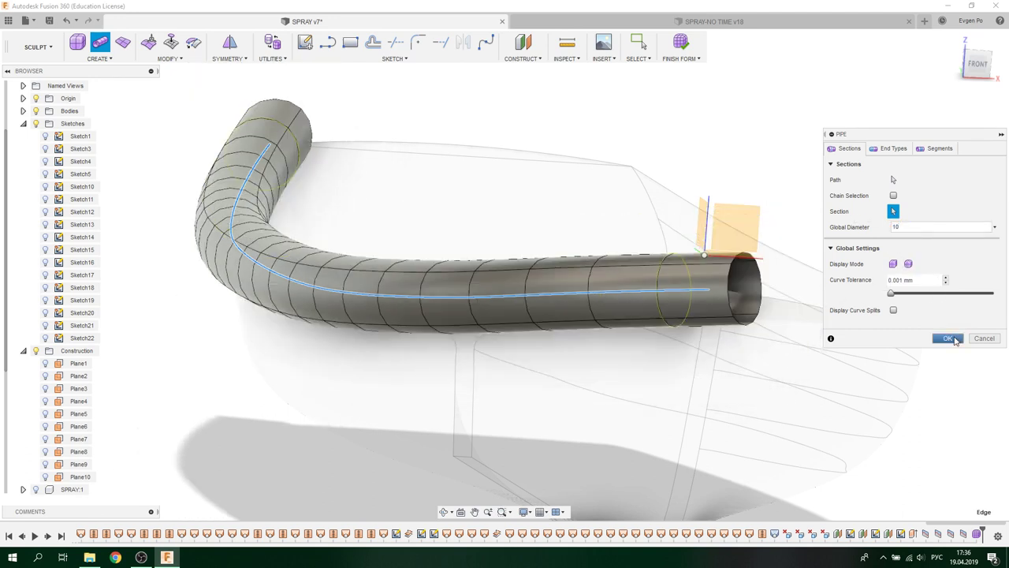
pyautogui.click(948, 338)
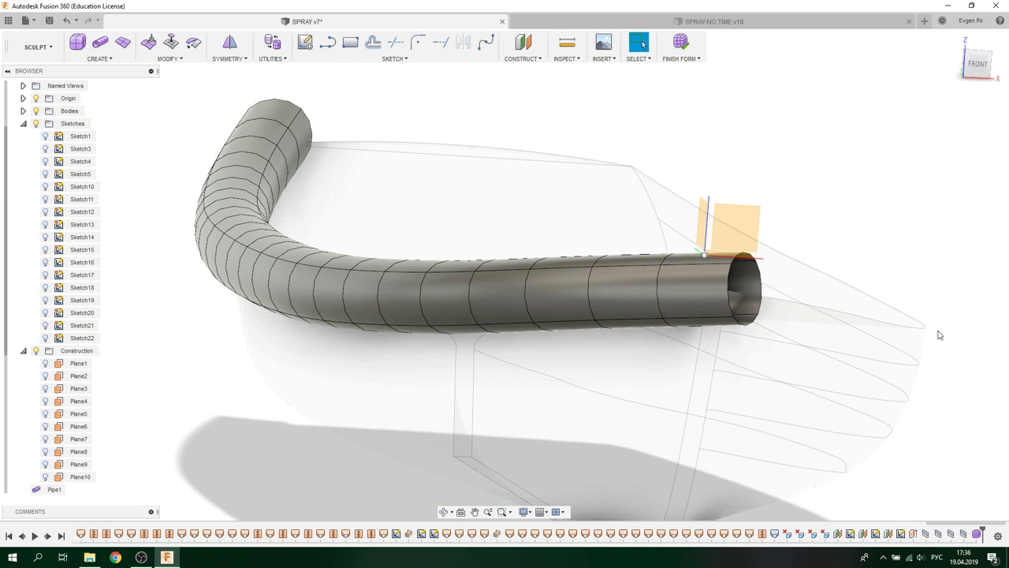
pyautogui.click(36, 47)
pyautogui.click(48, 97)
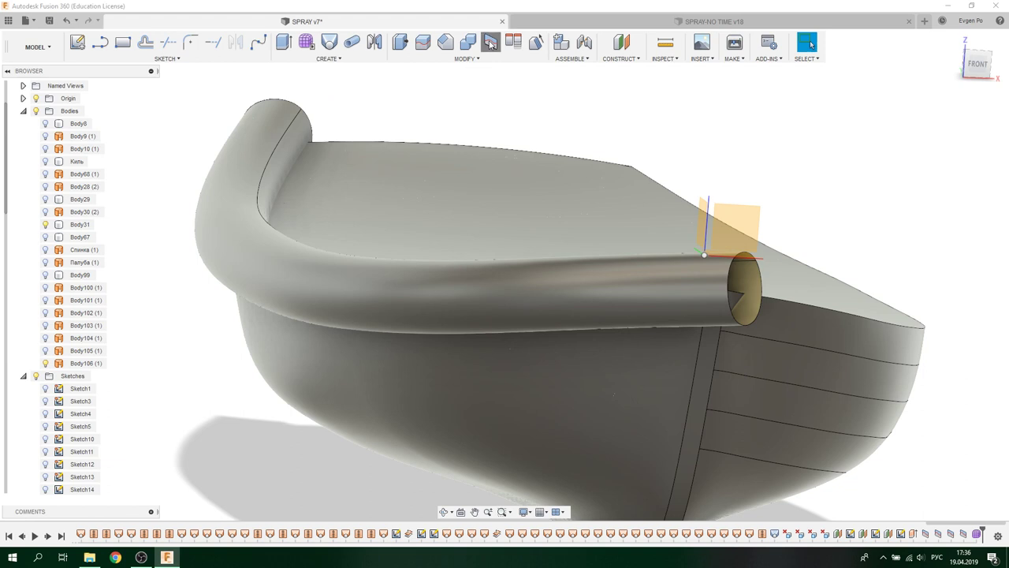
# Split the hull side face using the tube as the splitting tool.
pyautogui.click(490, 44)
pyautogui.click(636, 368)
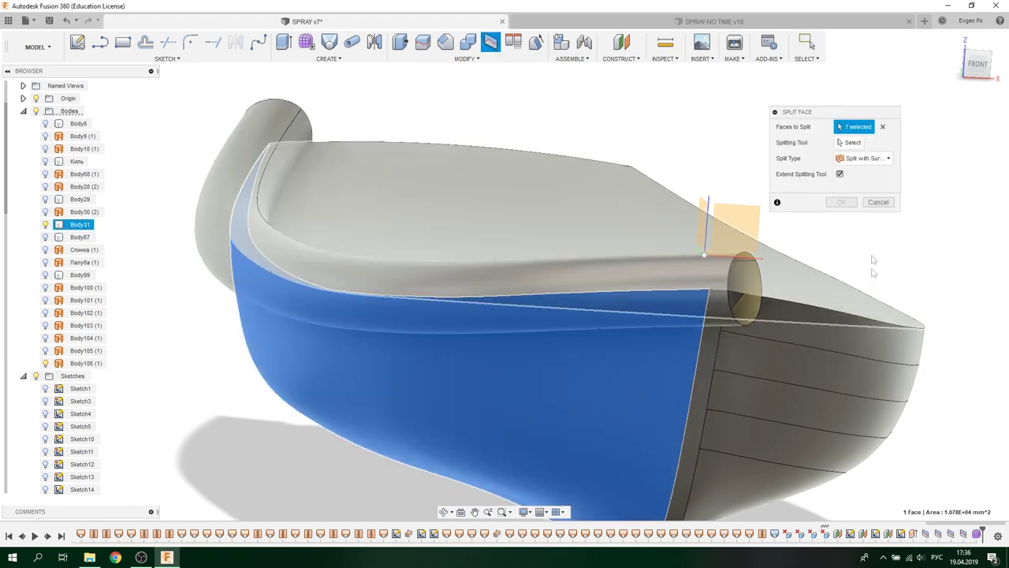
pyautogui.click(852, 143)
pyautogui.click(707, 272)
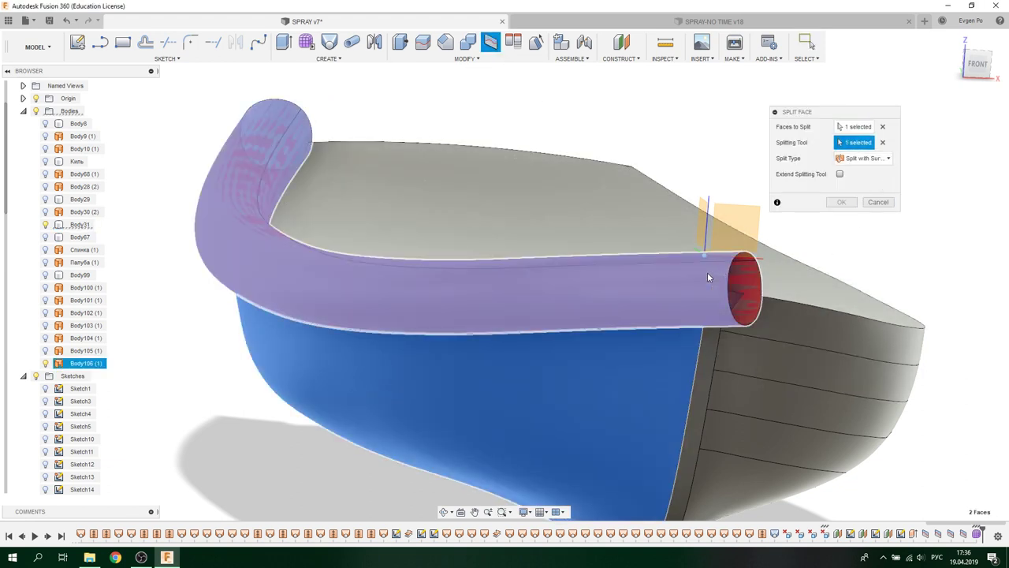
pyautogui.click(840, 203)
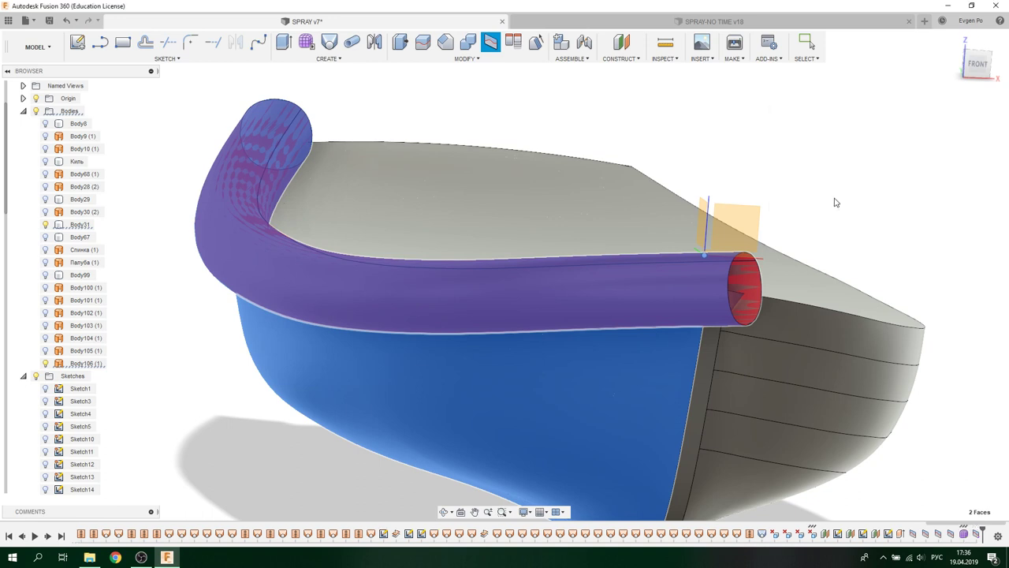
# Hide the earlier gunwale tube body Body106 (1) and inspect the hull's sheer edge from the side.
pyautogui.click(45, 364)
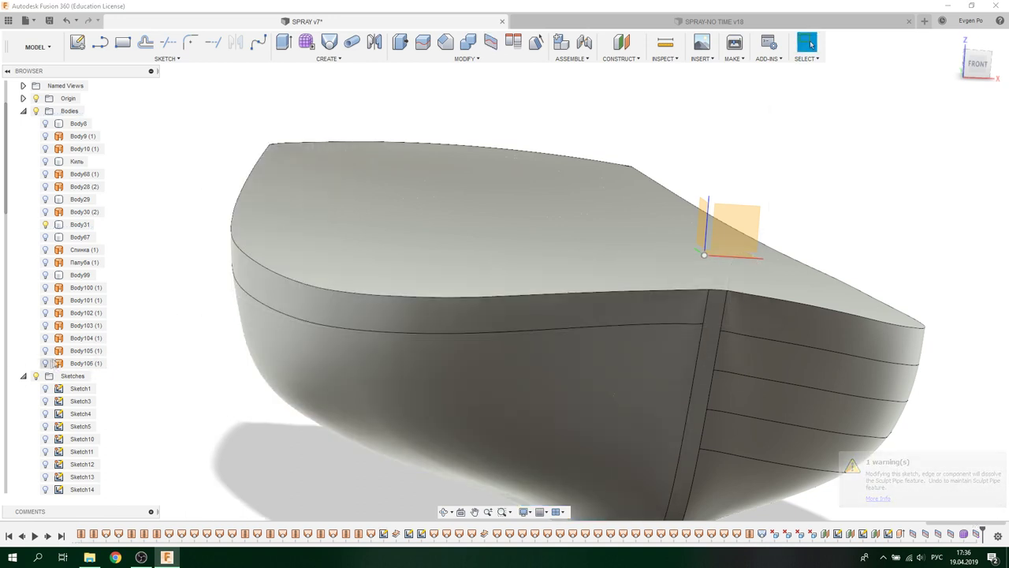
pyautogui.click(79, 224)
pyautogui.keyDown('shift'); pyautogui.moveTo(351, 335); pyautogui.dragTo(490, 402, button='middle'); pyautogui.keyUp('shift')
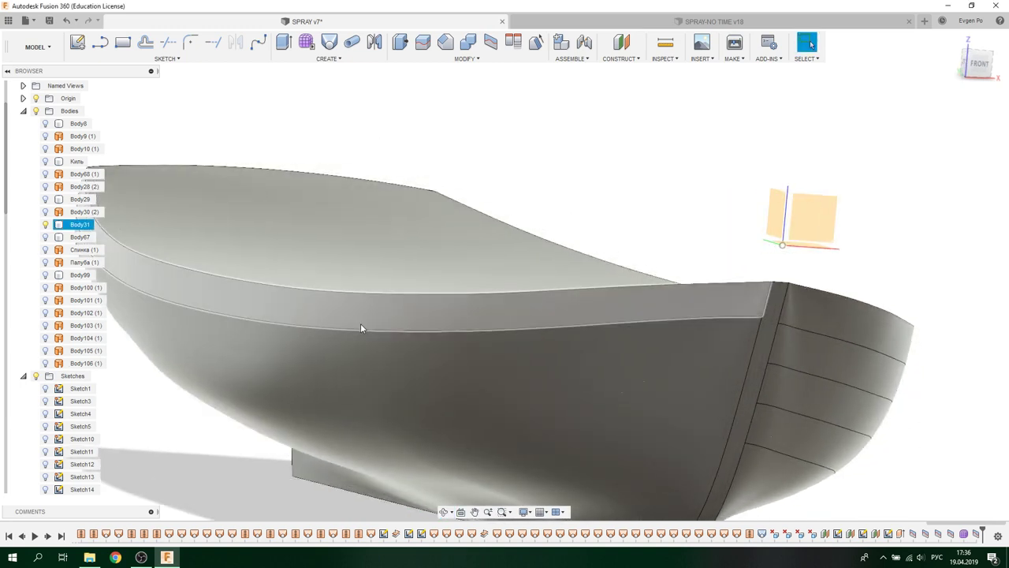
pyautogui.click(511, 328)
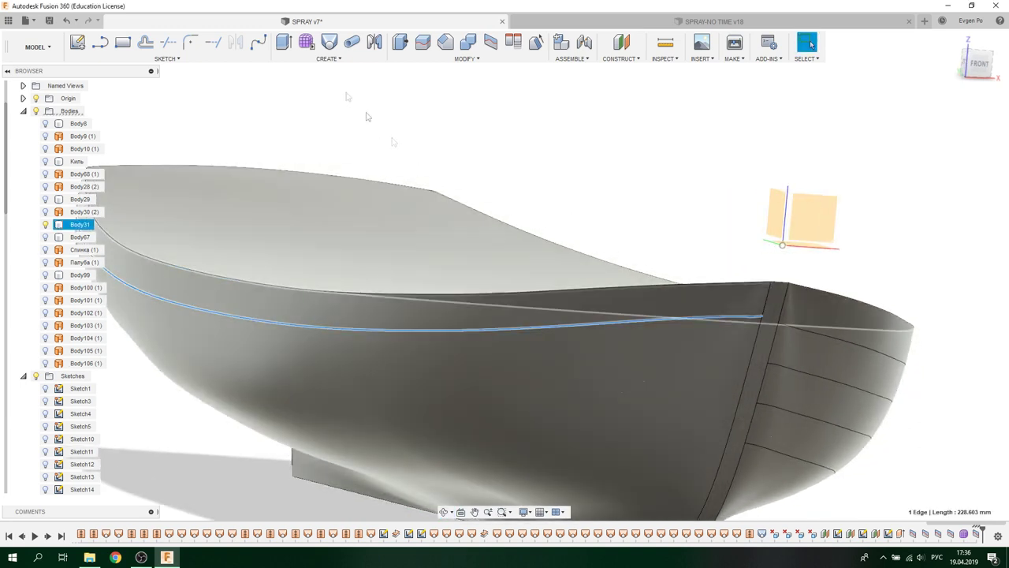
# Create a smooth-display sculpt pipe, Pipe2, along the hull's sheer edge.
pyautogui.click(306, 42)
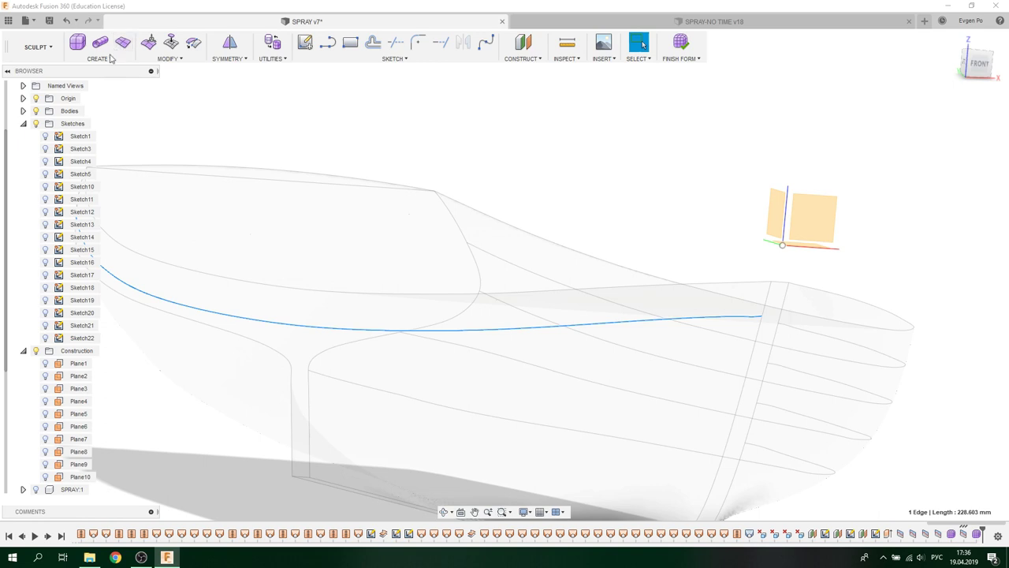
pyautogui.click(108, 60)
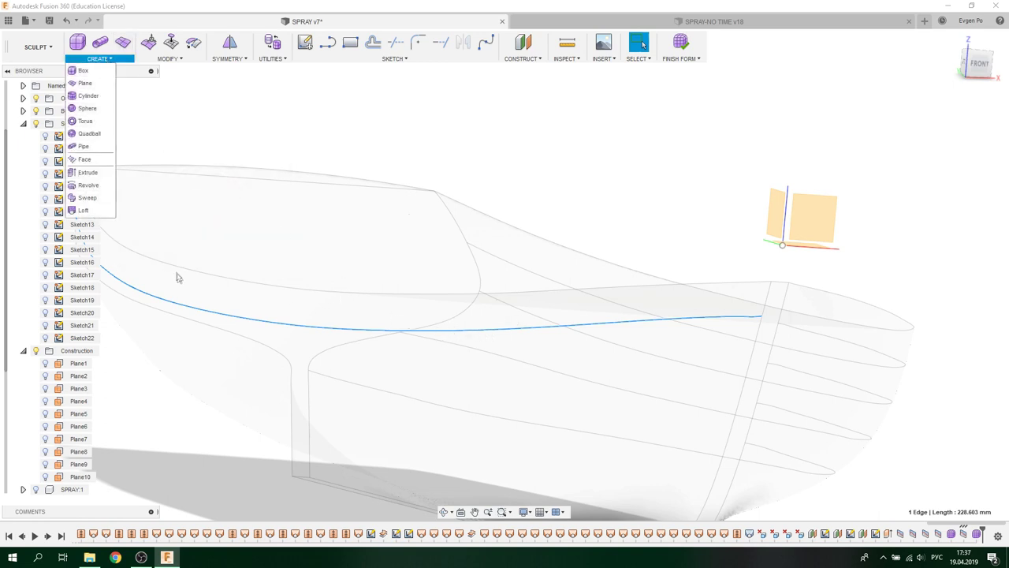
pyautogui.click(83, 145)
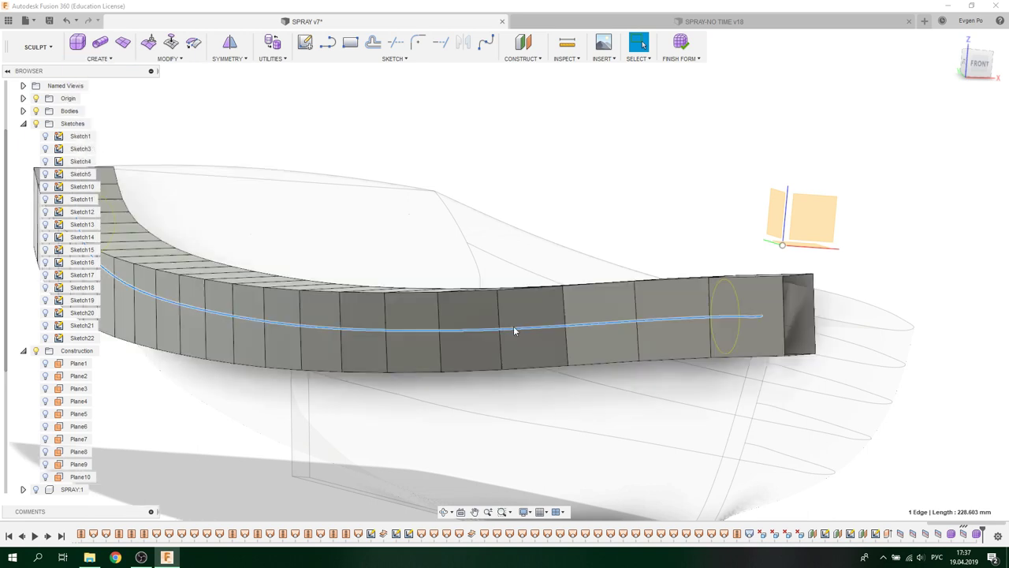
pyautogui.click(907, 264)
pyautogui.click(946, 338)
# Back in solid modelling, split the hull side face with Pipe2, then hide the tube.
pyautogui.click(58, 53)
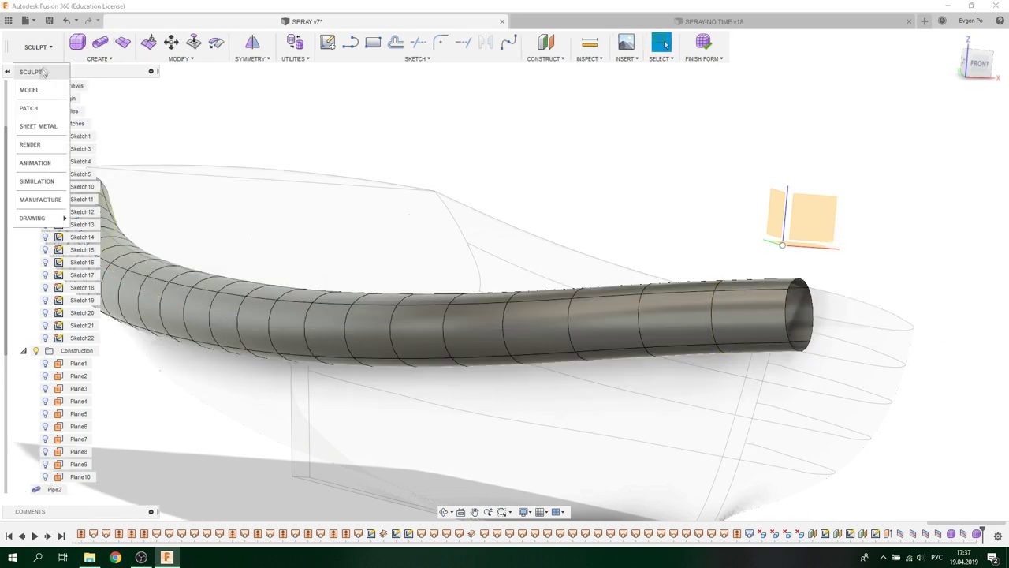
pyautogui.click(29, 90)
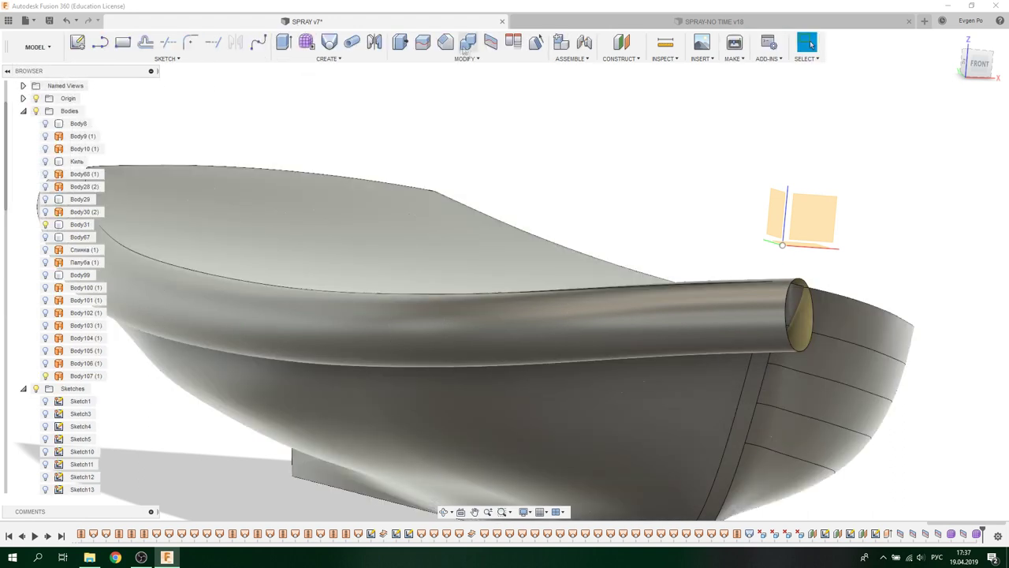
pyautogui.click(491, 44)
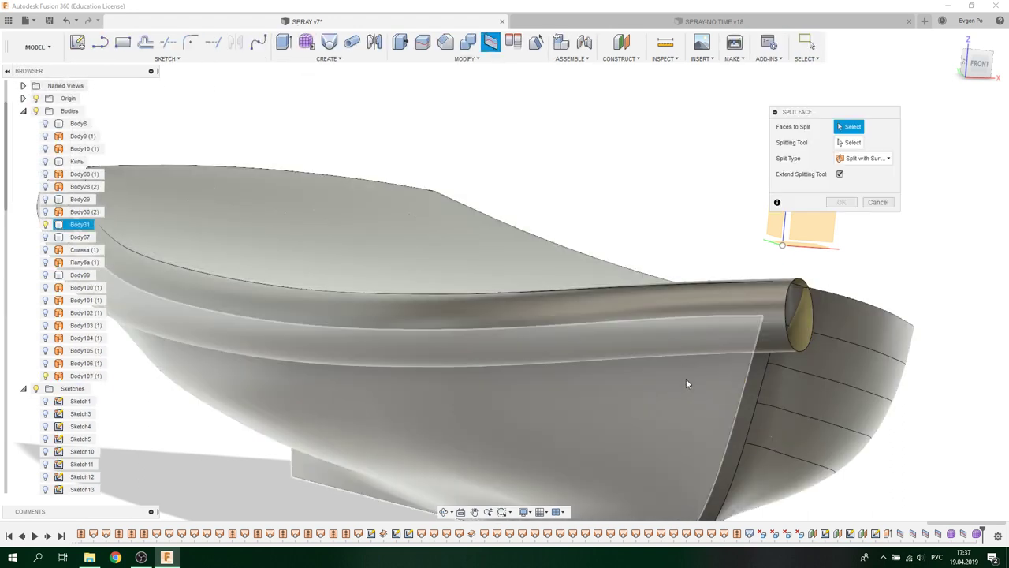
pyautogui.click(682, 380)
pyautogui.click(740, 306)
pyautogui.click(840, 202)
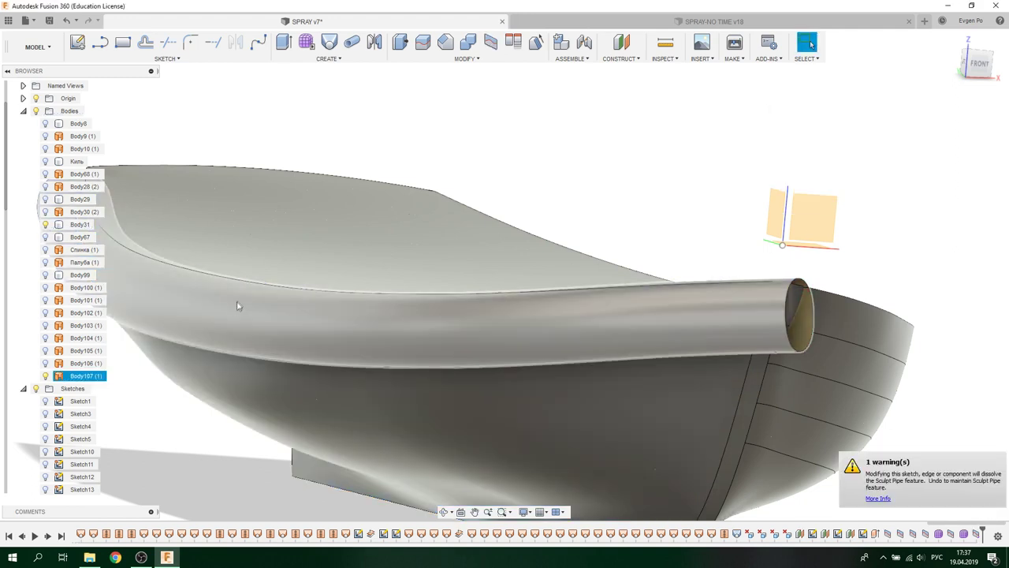
pyautogui.click(44, 375)
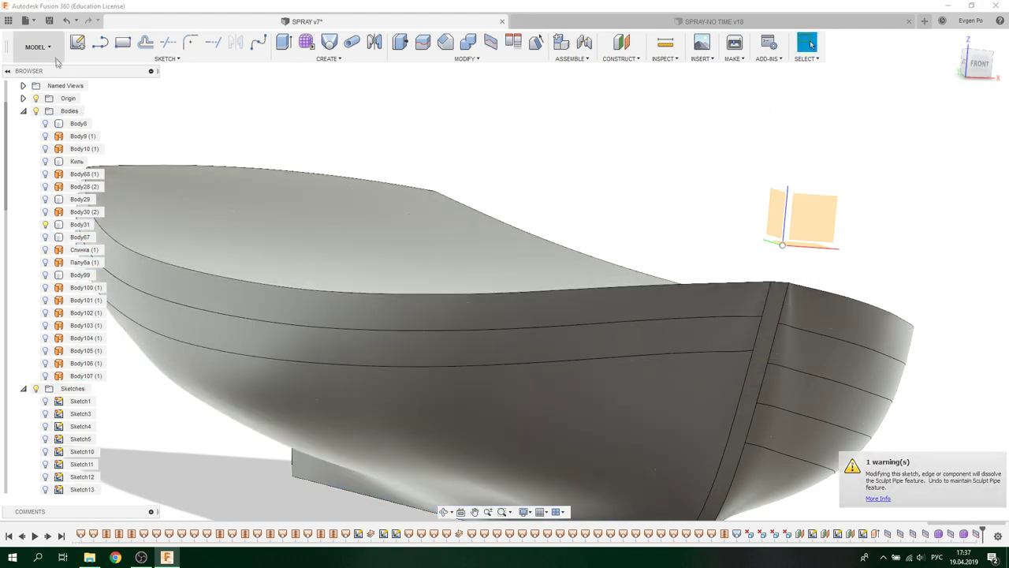
pyautogui.click(47, 47)
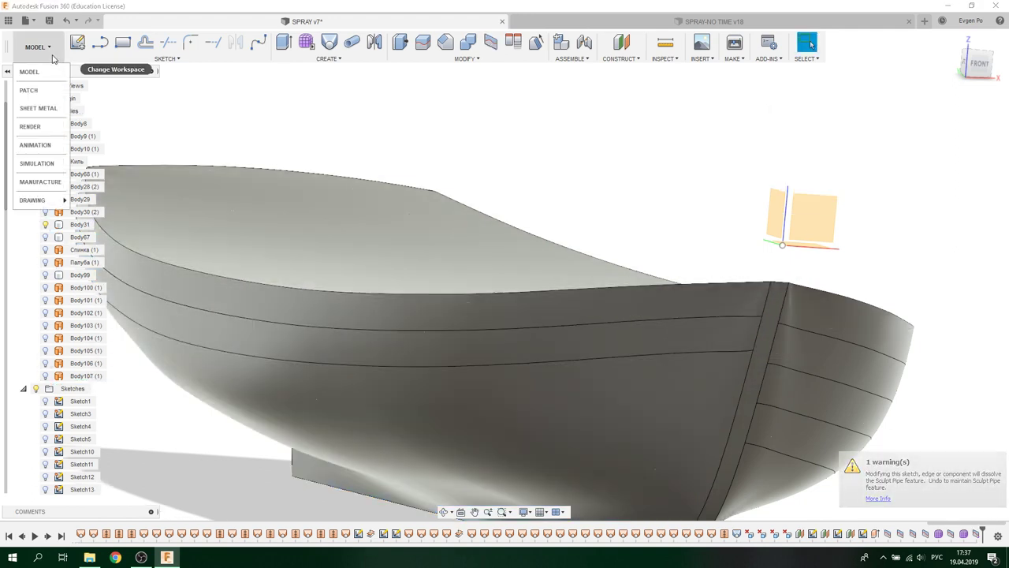
# Create a 10 mm sculpt pipe, Pipe3, along the next hull curve.
pyautogui.click(306, 42)
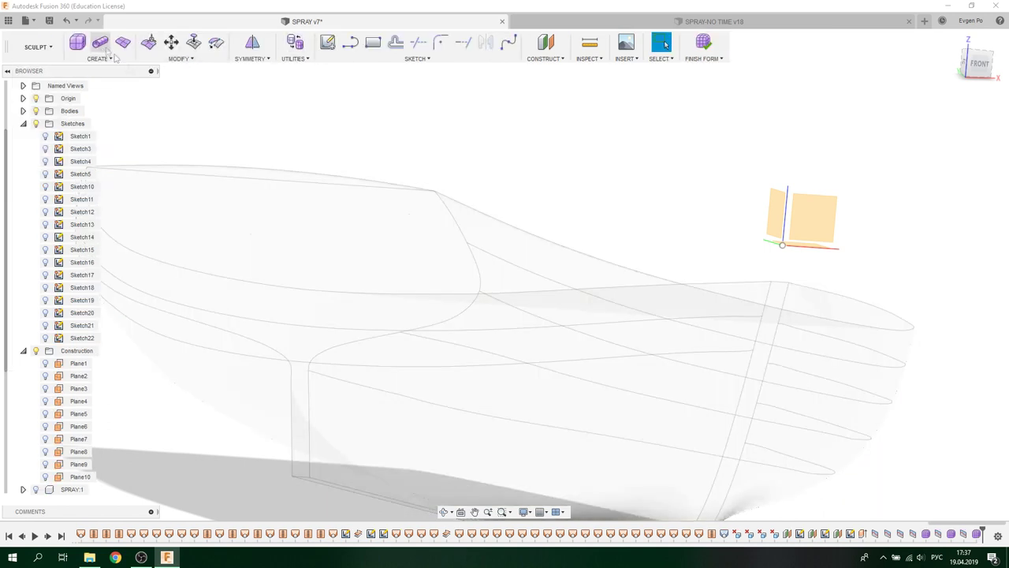
pyautogui.click(107, 48)
pyautogui.click(591, 361)
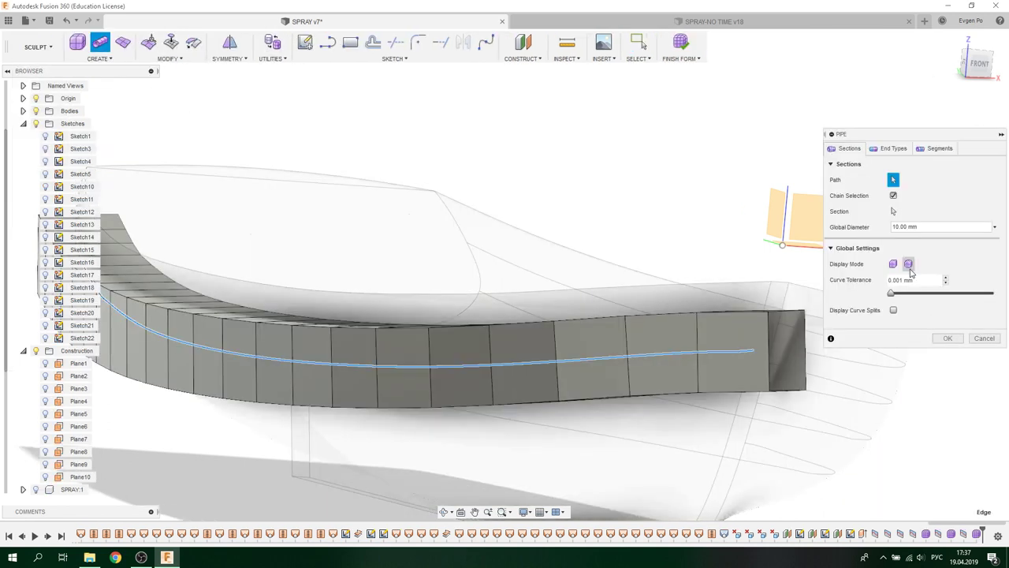
pyautogui.click(950, 339)
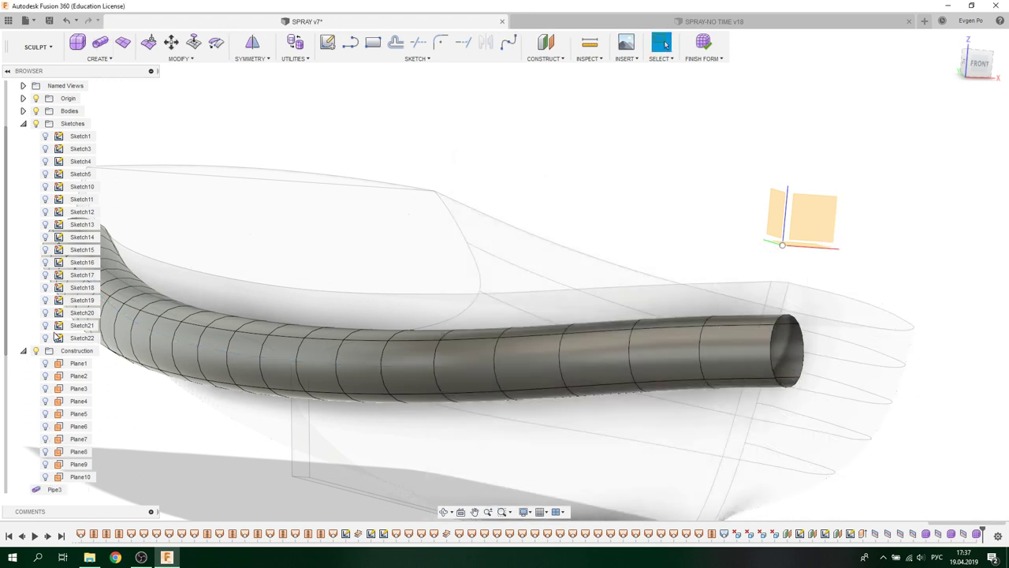
# Return to solid modelling and orbit the hull to a front-quarter view.
pyautogui.click(38, 48)
pyautogui.click(36, 89)
pyautogui.moveTo(378, 298)
pyautogui.keyDown('shift'); pyautogui.mouseDown(button='middle')
pyautogui.moveTo(378, 262)
pyautogui.moveTo(383, 270)
pyautogui.mouseUp(button='middle'); pyautogui.keyUp('shift')
pyautogui.scroll(-5, 394, 322)
pyautogui.keyDown('shift'); pyautogui.moveTo(394, 321); pyautogui.dragTo(402, 315, button='middle'); pyautogui.keyUp('shift')
pyautogui.scroll(-3, 402, 316)
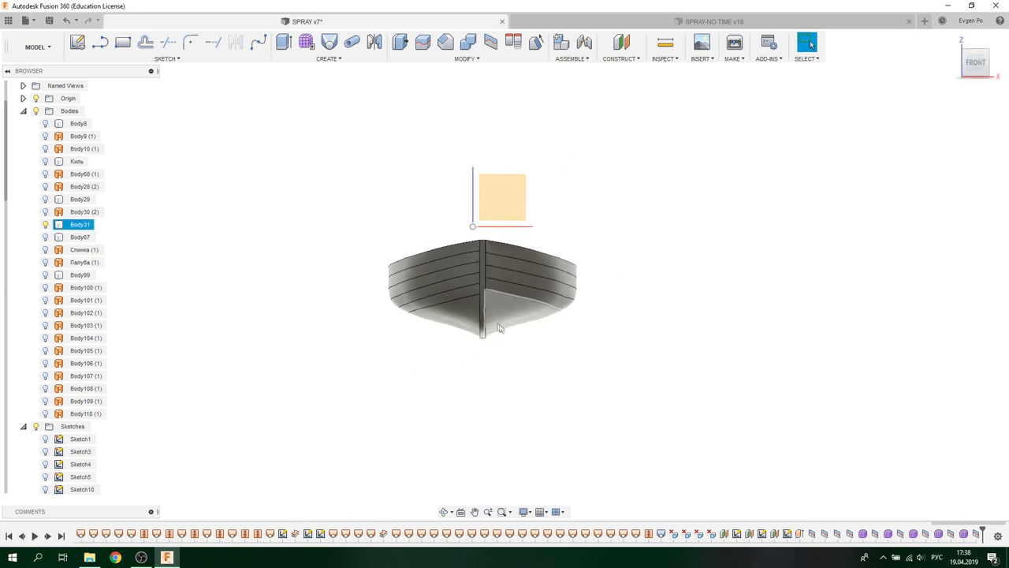
# Orbit around the hull toward the bow side and select the upper strake line edge.
pyautogui.scroll(3, 501, 315)
pyautogui.scroll(3, 500, 296)
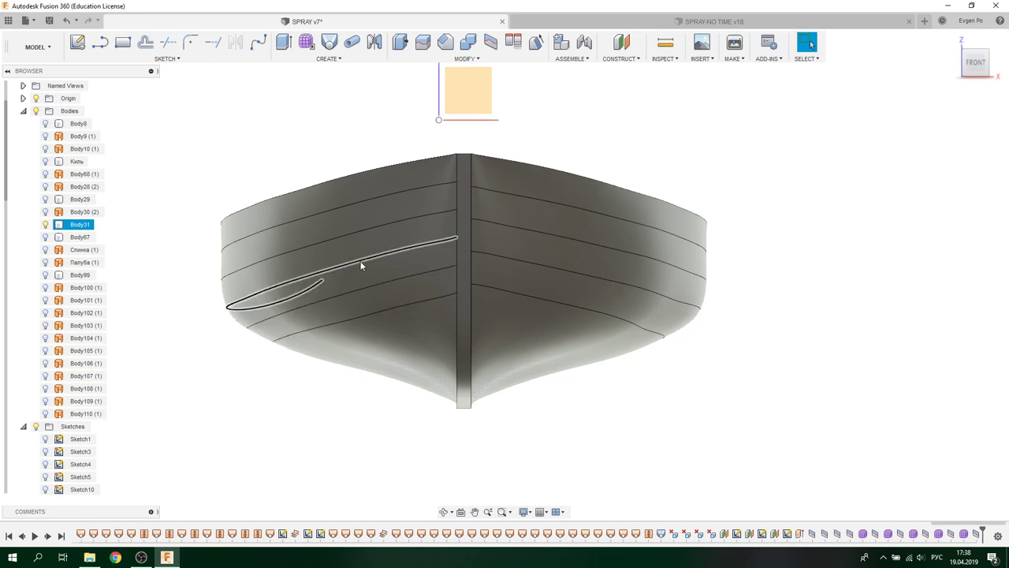
pyautogui.scroll(-2, 357, 203)
pyautogui.keyDown('shift'); pyautogui.moveTo(665, 275); pyautogui.dragTo(524, 230, button='middle'); pyautogui.keyUp('shift')
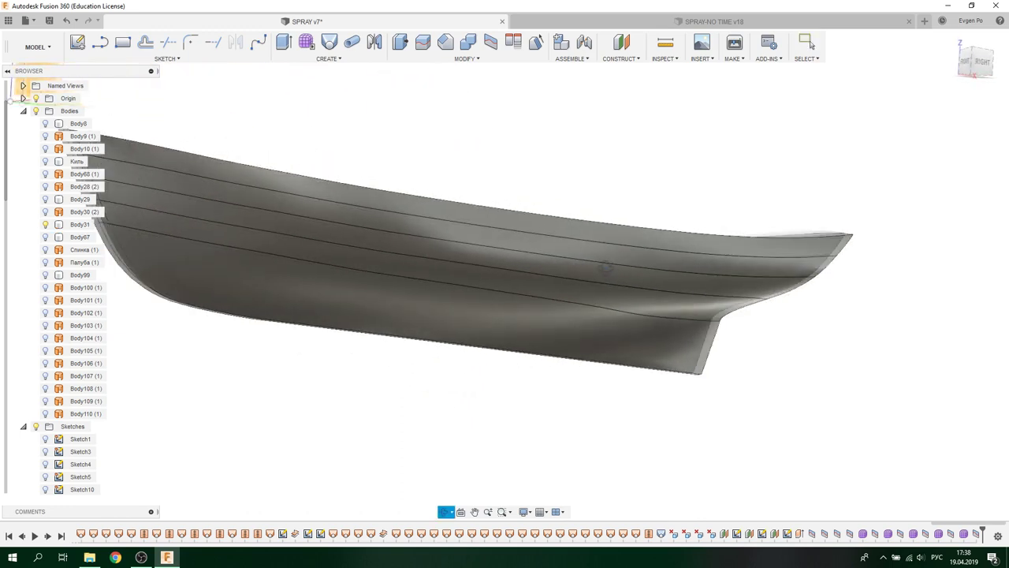
pyautogui.scroll(-3, 525, 230)
pyautogui.click(80, 224)
pyautogui.keyDown('shift'); pyautogui.moveTo(567, 102); pyautogui.dragTo(564, 136, button='middle'); pyautogui.keyUp('shift')
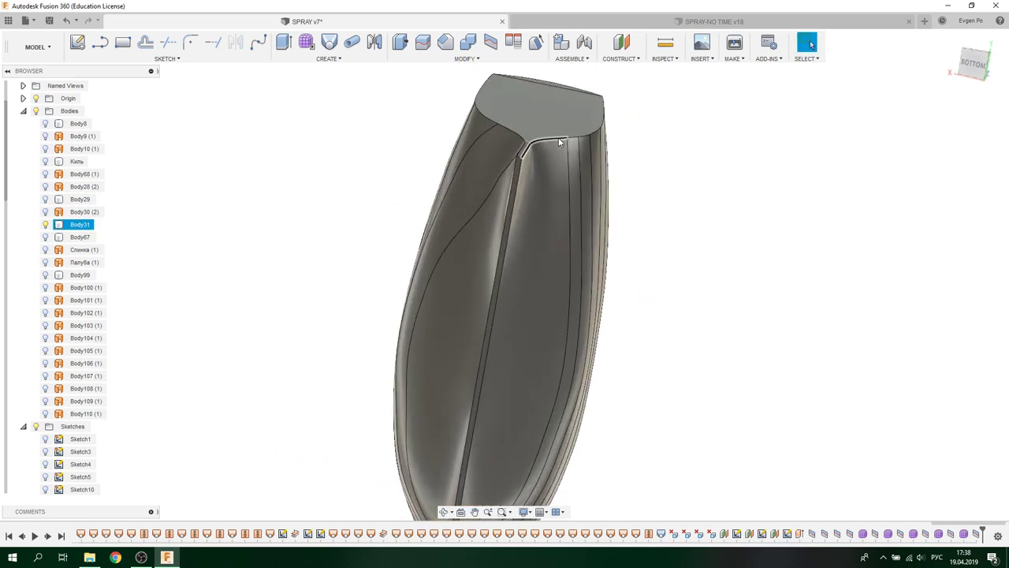
pyautogui.click(635, 171)
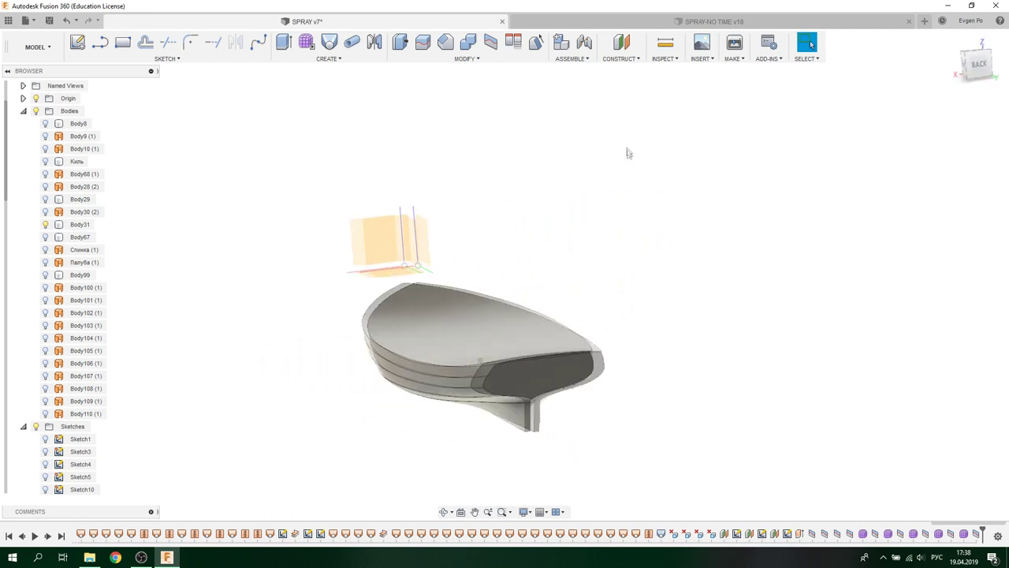
pyautogui.click(523, 338)
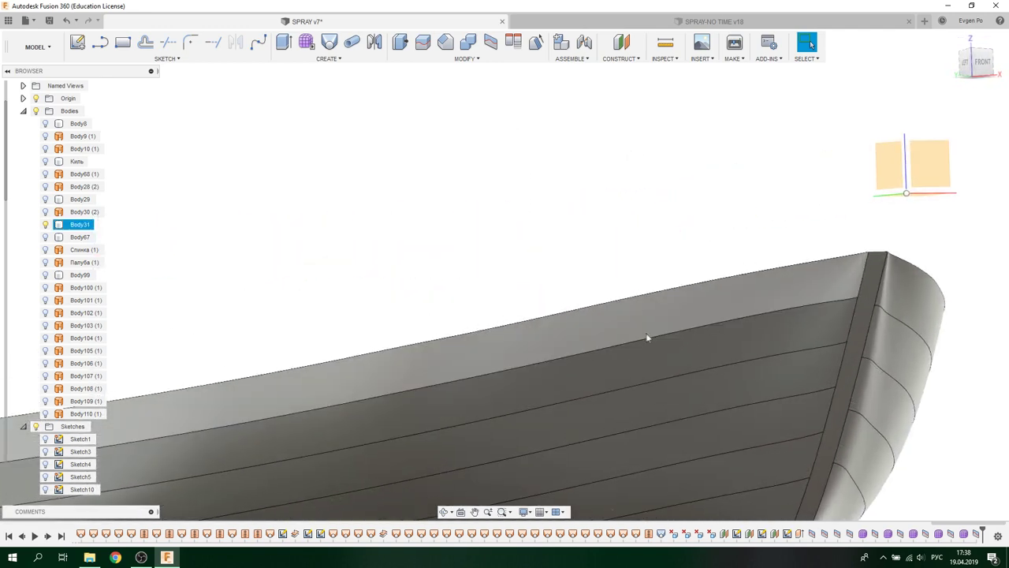
pyautogui.click(649, 337)
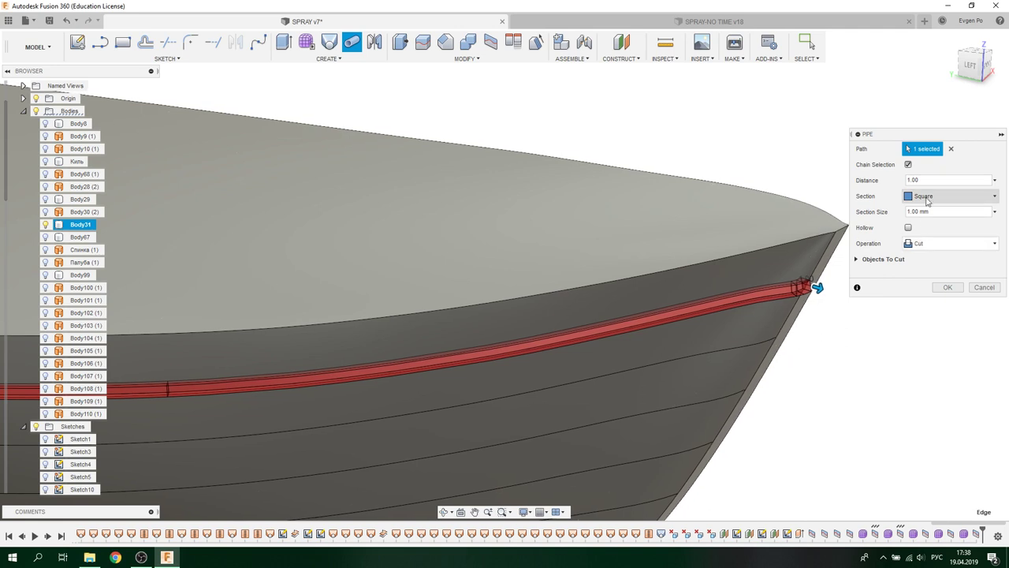
# Cut the 1 mm square groove, inspect it near the bow, then show SPRAY-NO TIME v18.
pyautogui.click(950, 288)
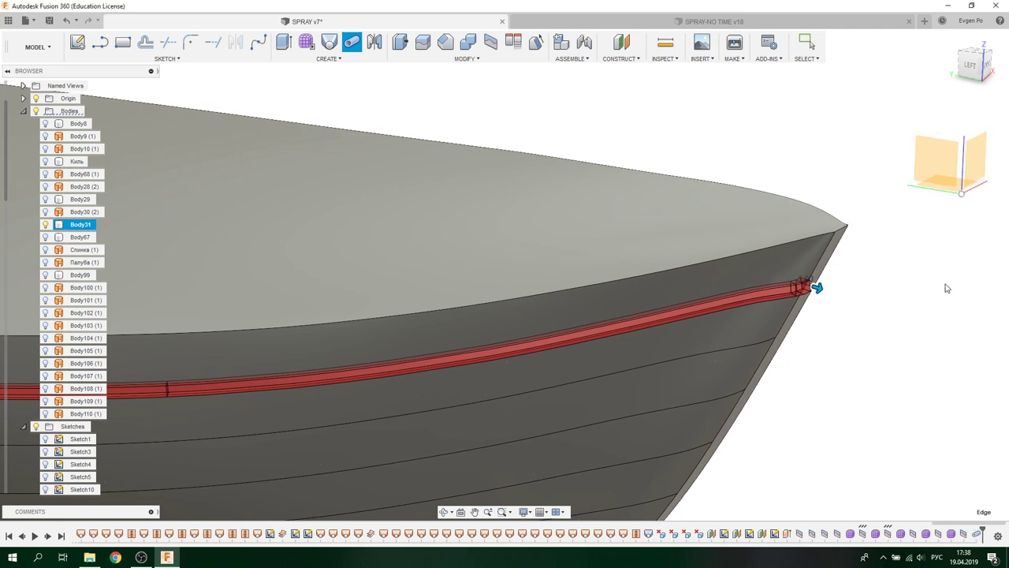
pyautogui.moveTo(921, 288)
pyautogui.keyDown('shift'); pyautogui.mouseDown(button='middle')
pyautogui.moveTo(851, 272)
pyautogui.moveTo(687, 457)
pyautogui.moveTo(636, 427)
pyautogui.mouseUp(button='middle'); pyautogui.keyUp('shift')
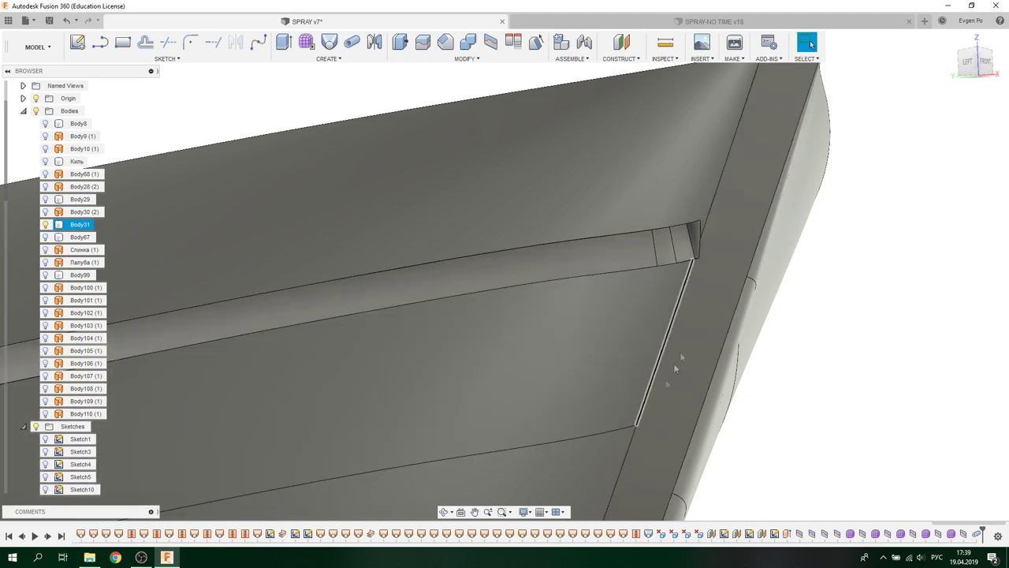
pyautogui.moveTo(675, 367)
pyautogui.keyDown('shift'); pyautogui.mouseDown(button='middle')
pyautogui.moveTo(693, 198)
pyautogui.moveTo(715, 150)
pyautogui.moveTo(716, 163)
pyautogui.moveTo(651, 192)
pyautogui.moveTo(624, 188)
pyautogui.moveTo(699, 191)
pyautogui.moveTo(802, 256)
pyautogui.mouseUp(button='middle'); pyautogui.keyUp('shift')
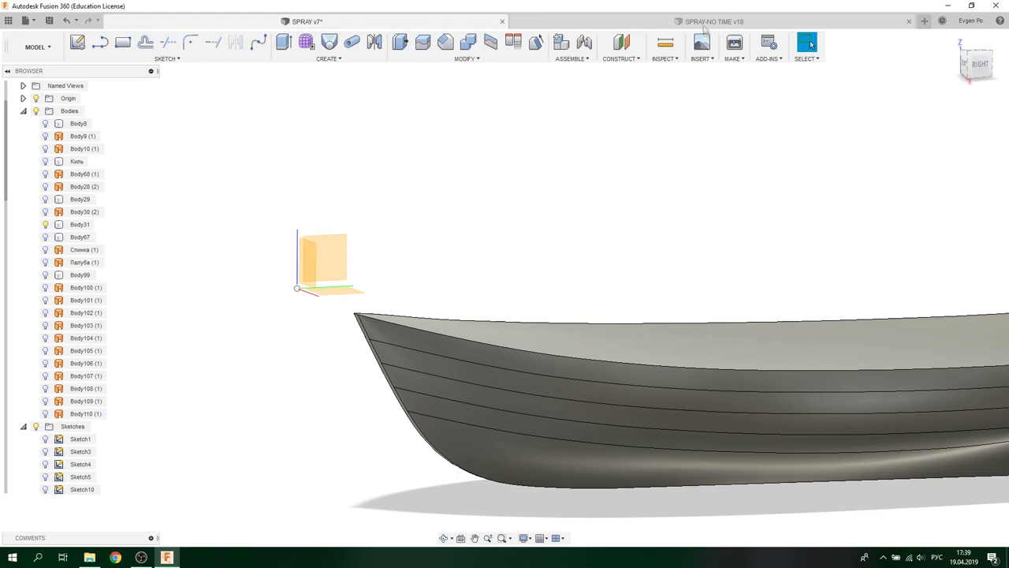
pyautogui.click(702, 22)
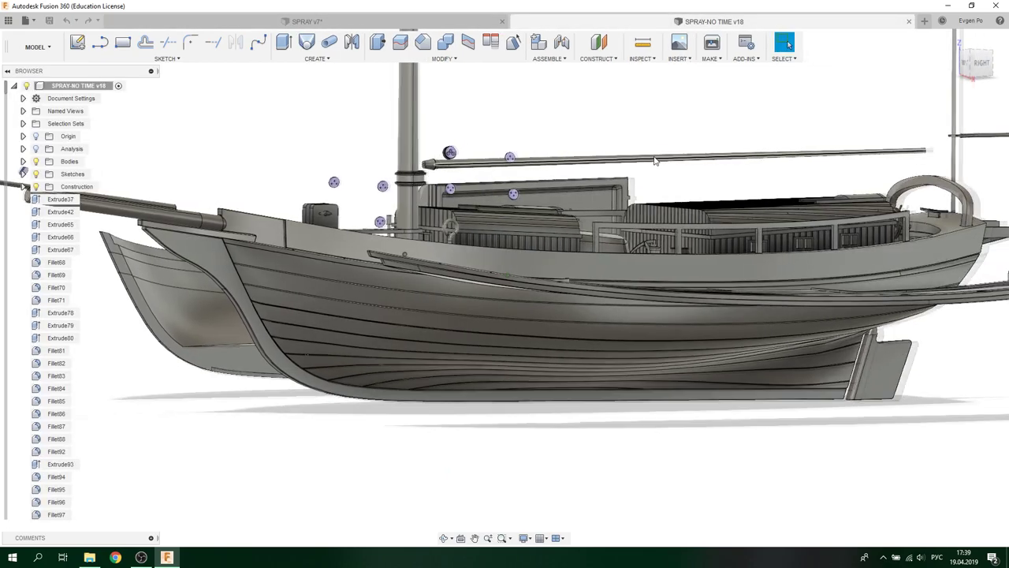